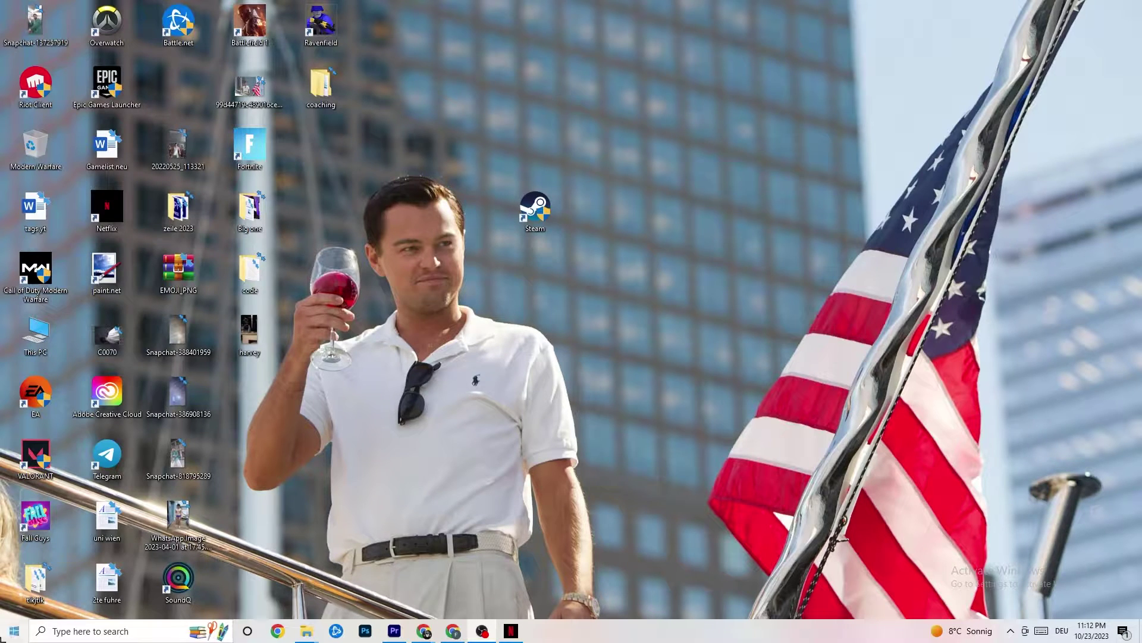
# Open the adapter options in the Network & Internet settings and view the Ethernet adapter's status.
pyautogui.click(2, 639)
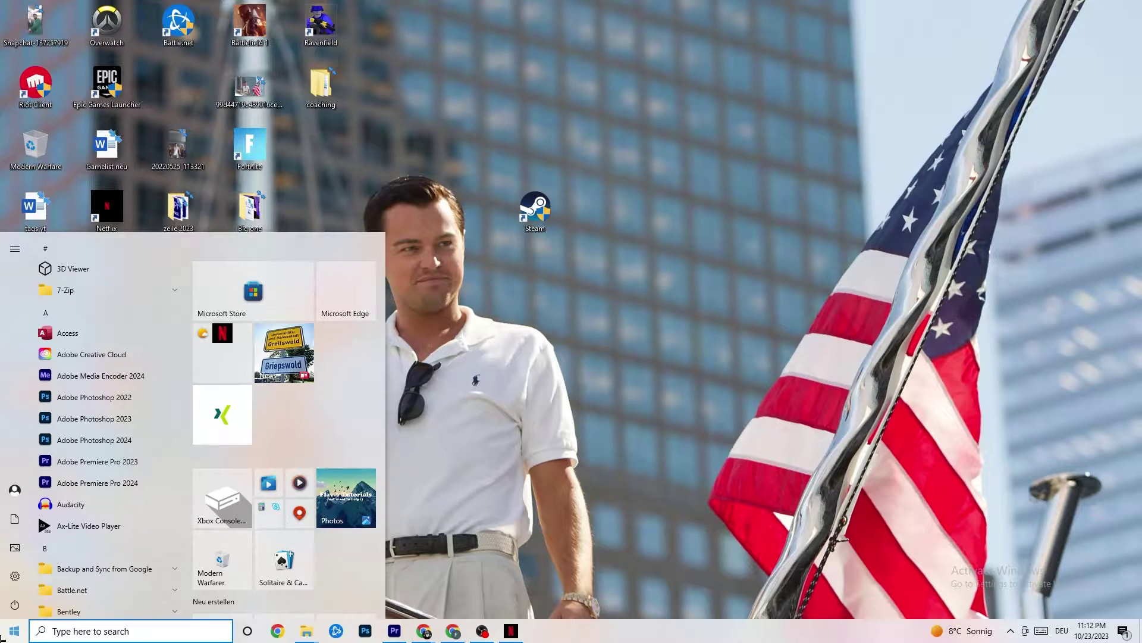
pyautogui.click(13, 576)
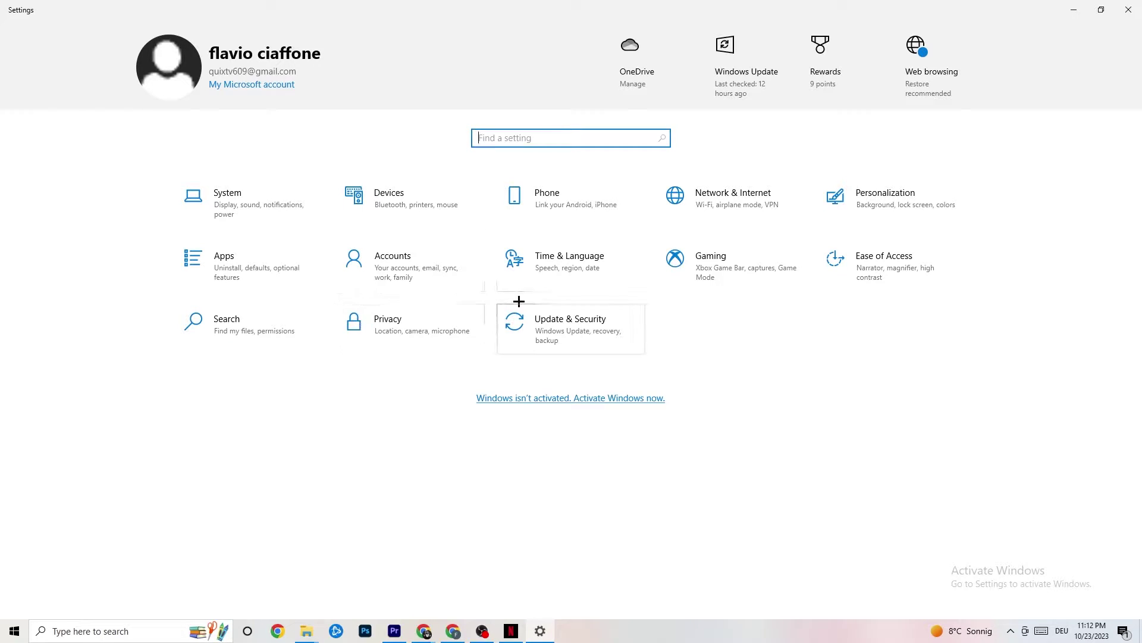
pyautogui.click(753, 201)
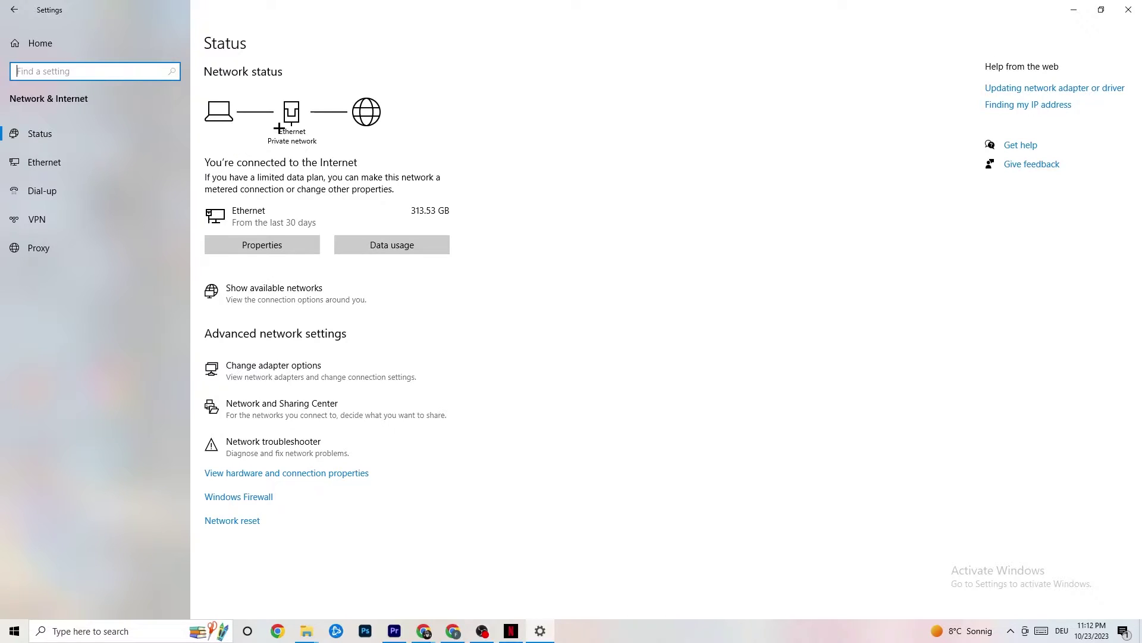
pyautogui.click(325, 361)
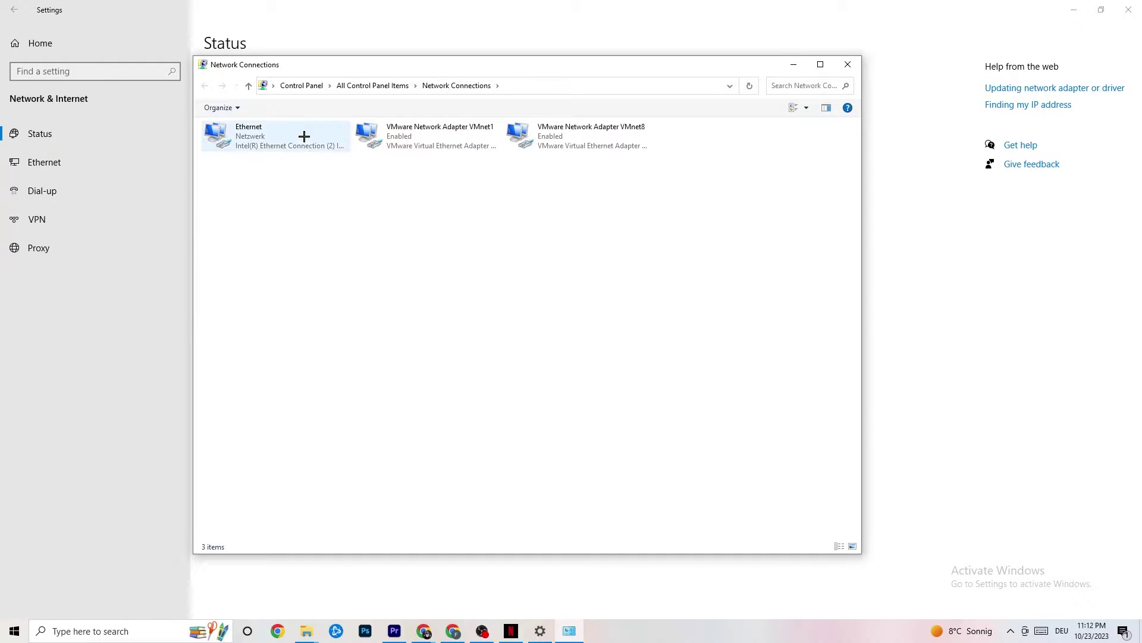
pyautogui.doubleClick(304, 136)
pyautogui.click(669, 187)
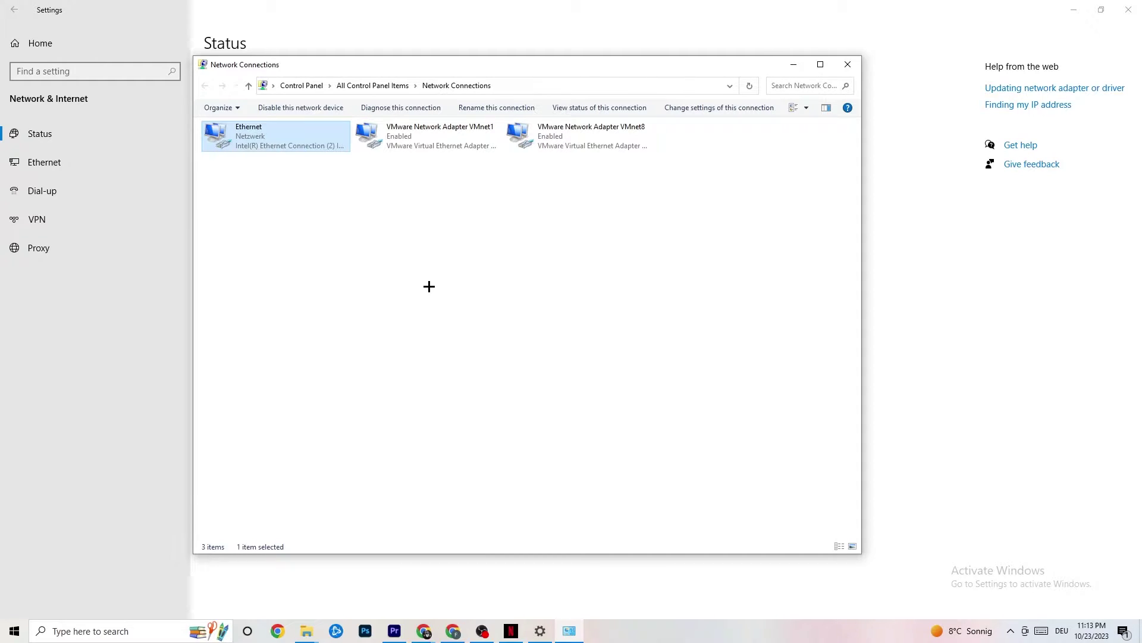
# Restart the Ethernet adapter by disabling and re-enabling it, and close the Network Connections window.
pyautogui.rightClick(279, 143)
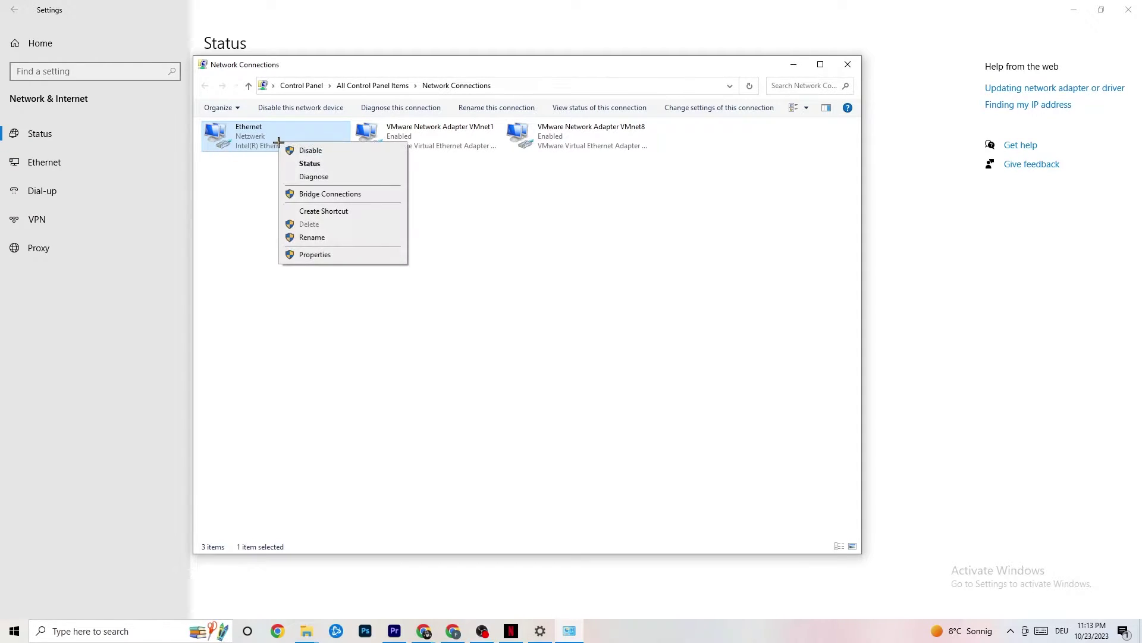
pyautogui.click(323, 151)
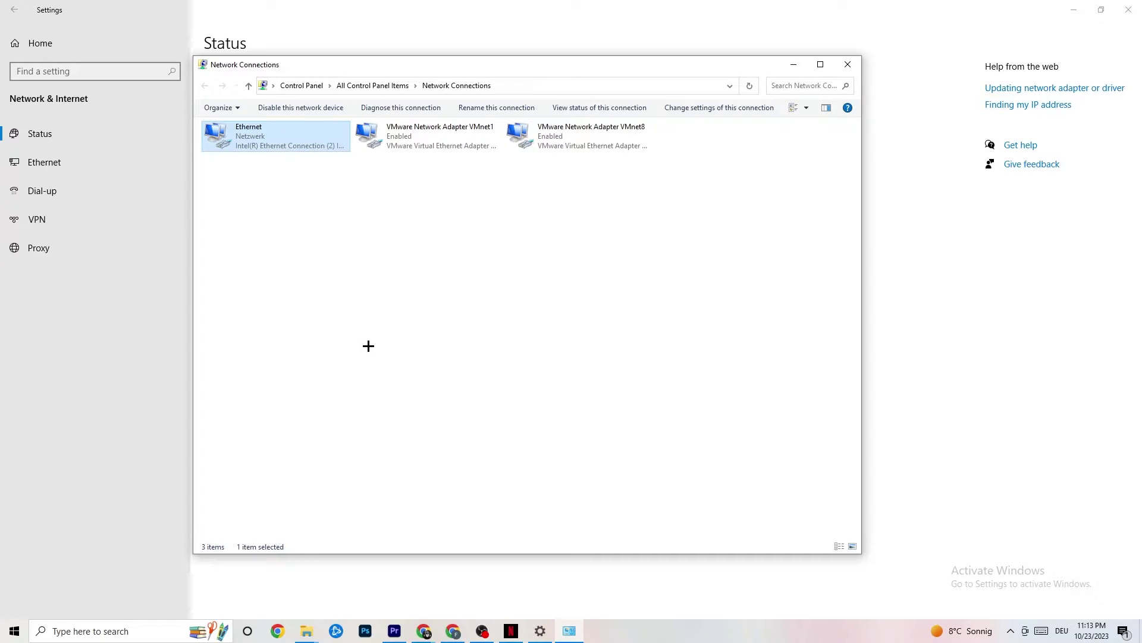
pyautogui.rightClick(277, 143)
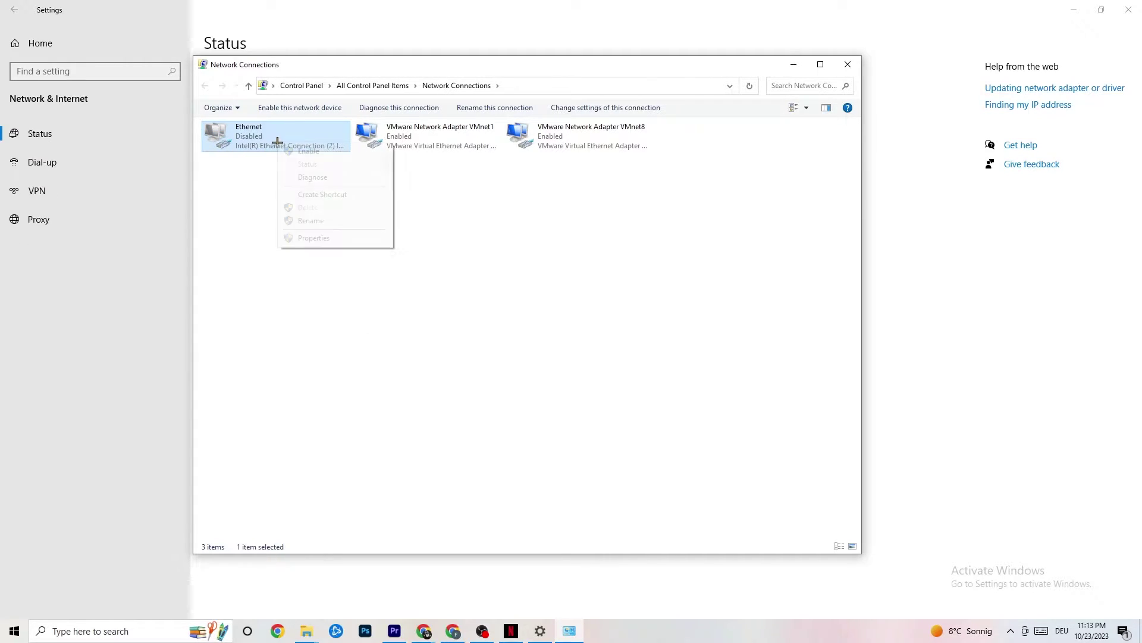
pyautogui.click(307, 153)
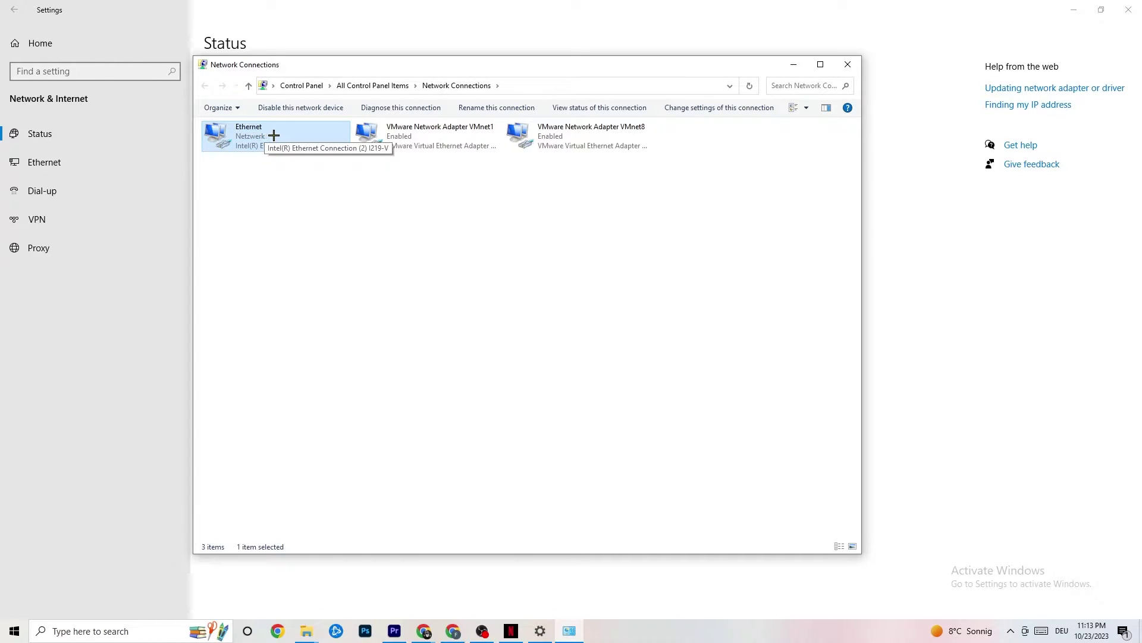
pyautogui.click(848, 64)
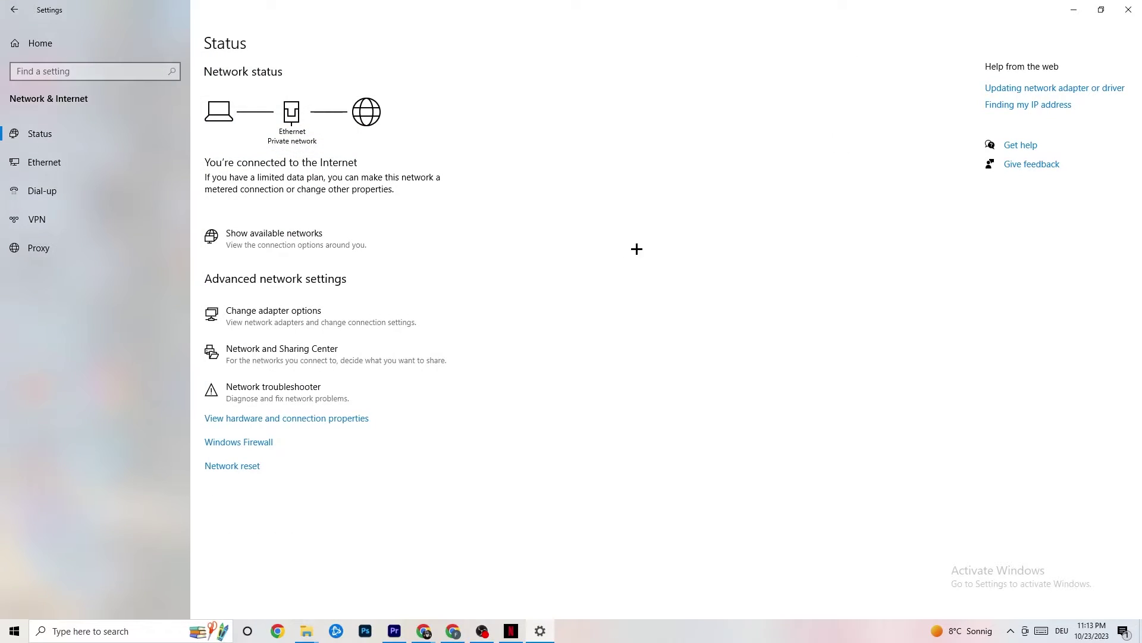
# From the Network and Sharing Center, view the Troubleshoot problems page and close Settings.
pyautogui.click(284, 353)
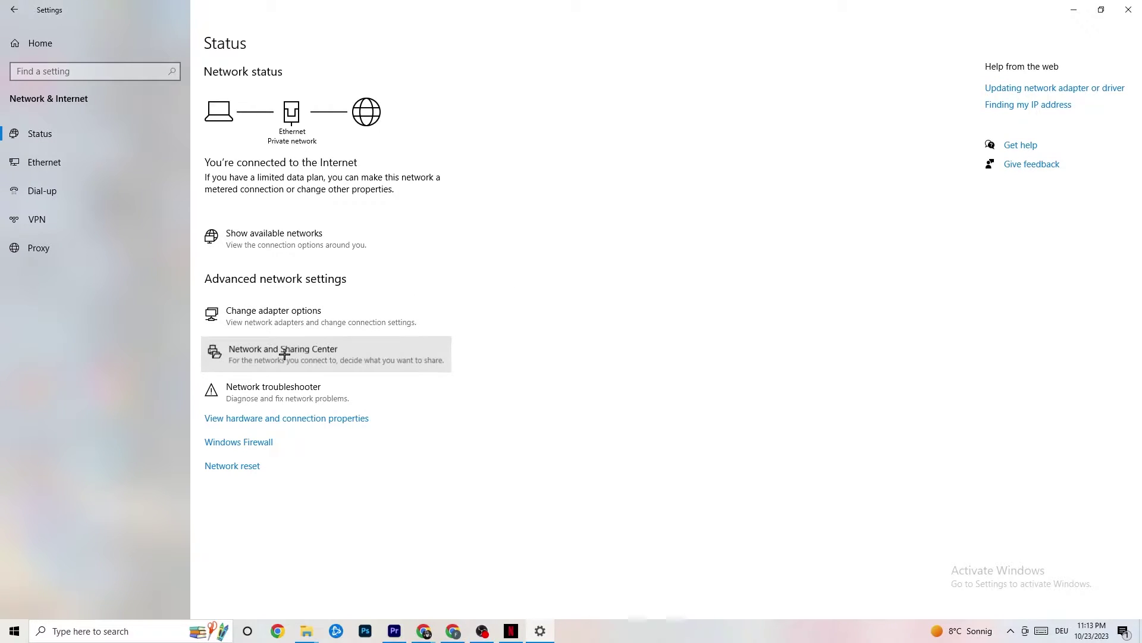
pyautogui.click(820, 64)
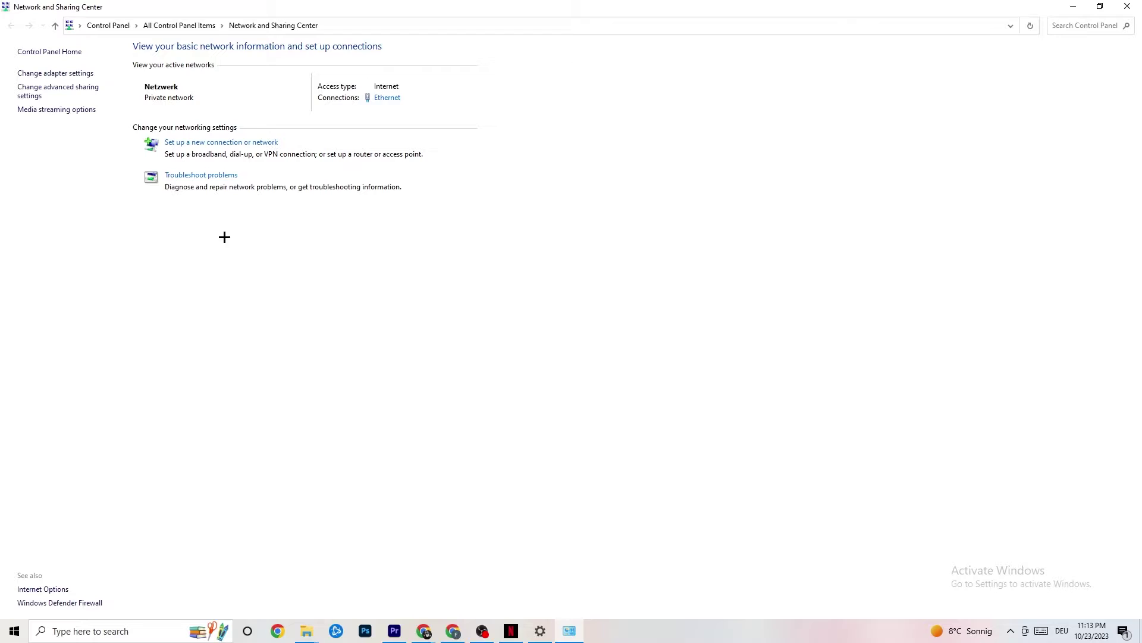
pyautogui.click(219, 176)
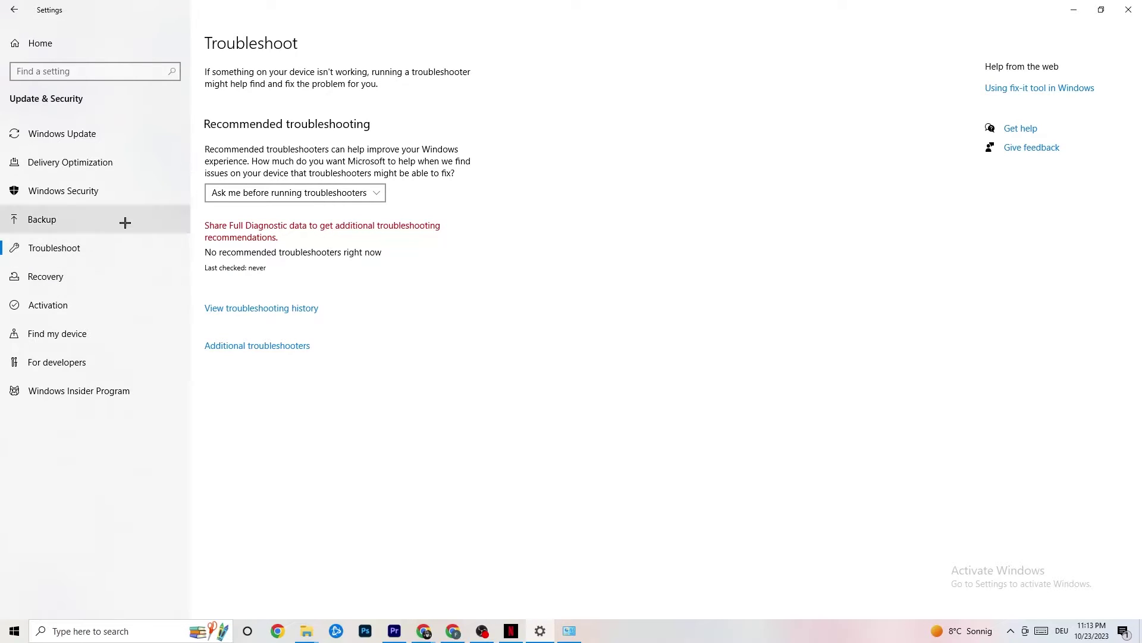
pyautogui.click(1117, 3)
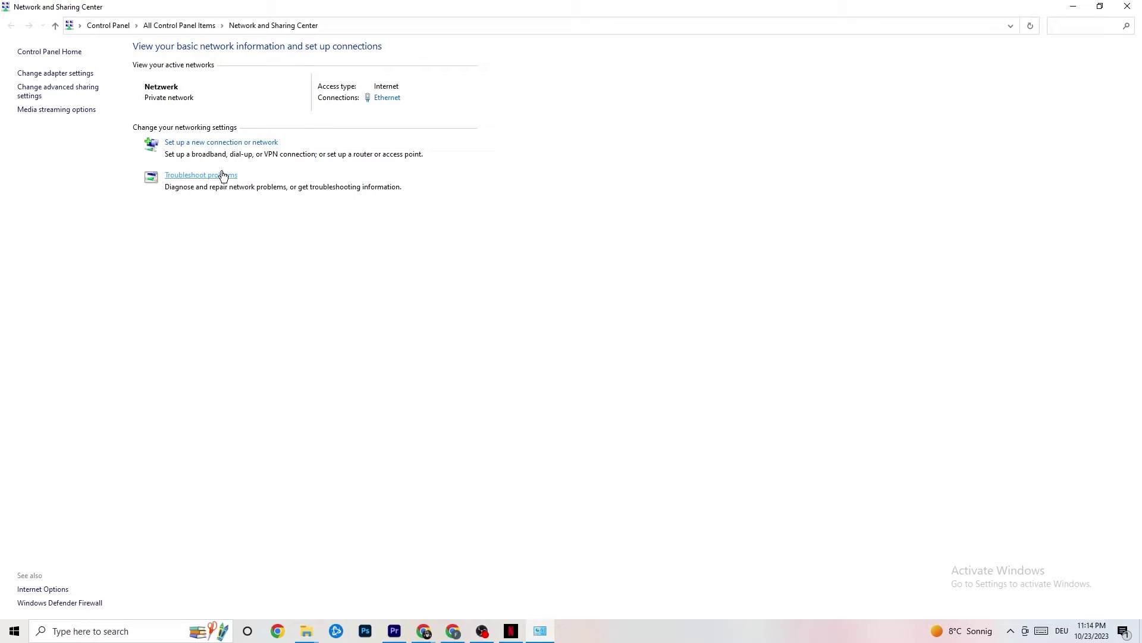
# Open the Internet Protocol Version 4 (TCP/IPv4) properties of the Ethernet connection.
pyautogui.click(393, 99)
pyautogui.moveTo(558, 186); pyautogui.dragTo(378, 174)
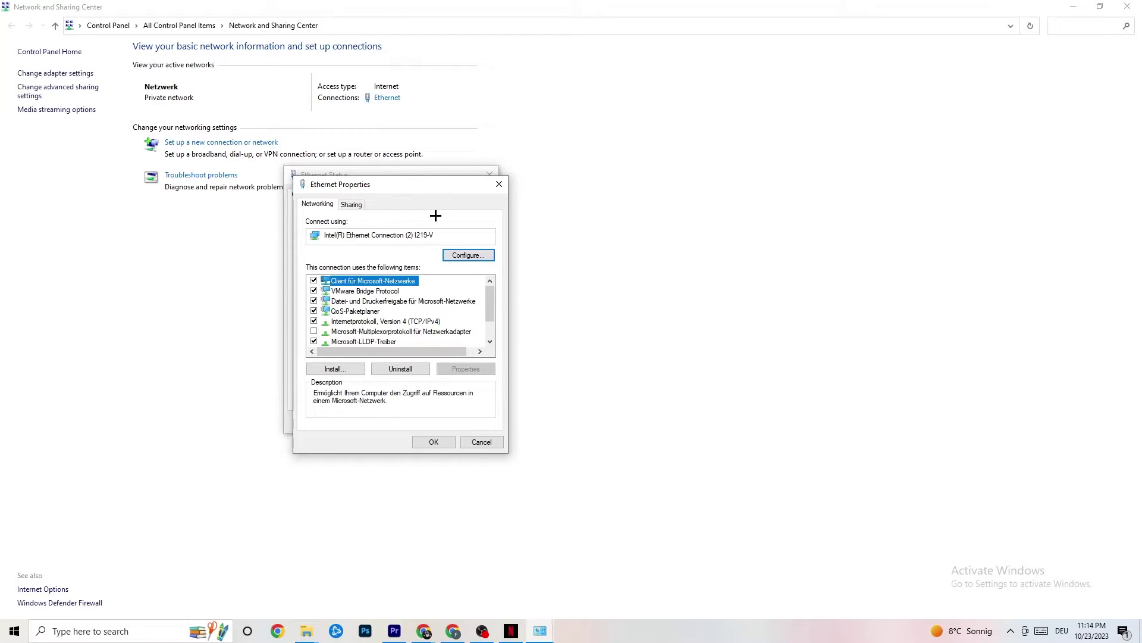
pyautogui.moveTo(401, 172); pyautogui.dragTo(446, 115)
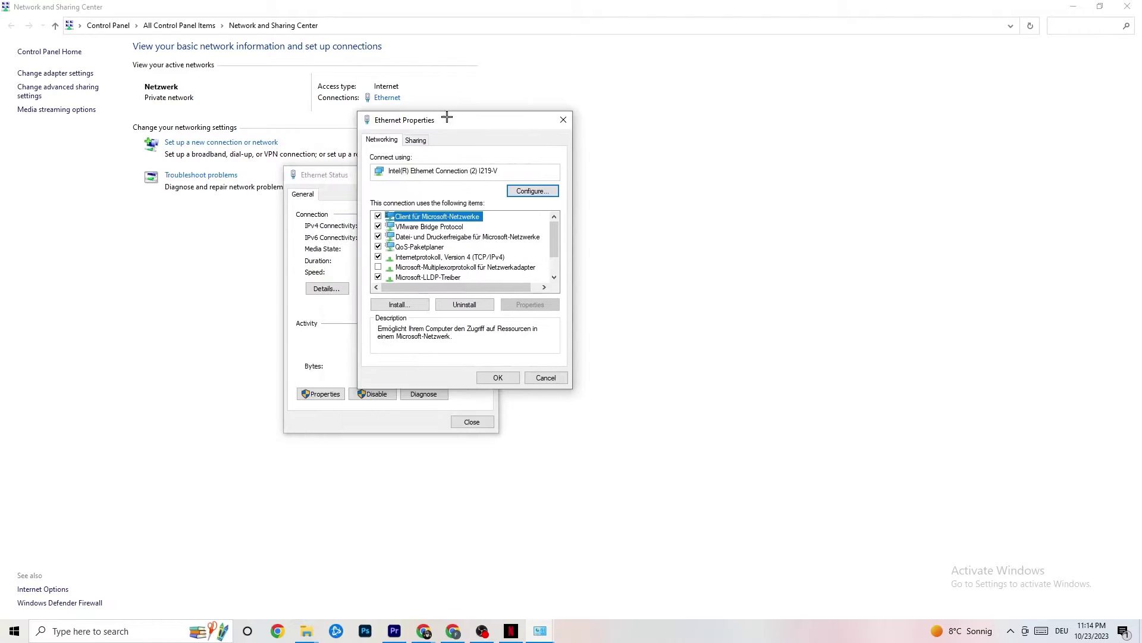
pyautogui.scroll(-2, 428, 241)
pyautogui.scroll(2, 429, 241)
pyautogui.doubleClick(433, 257)
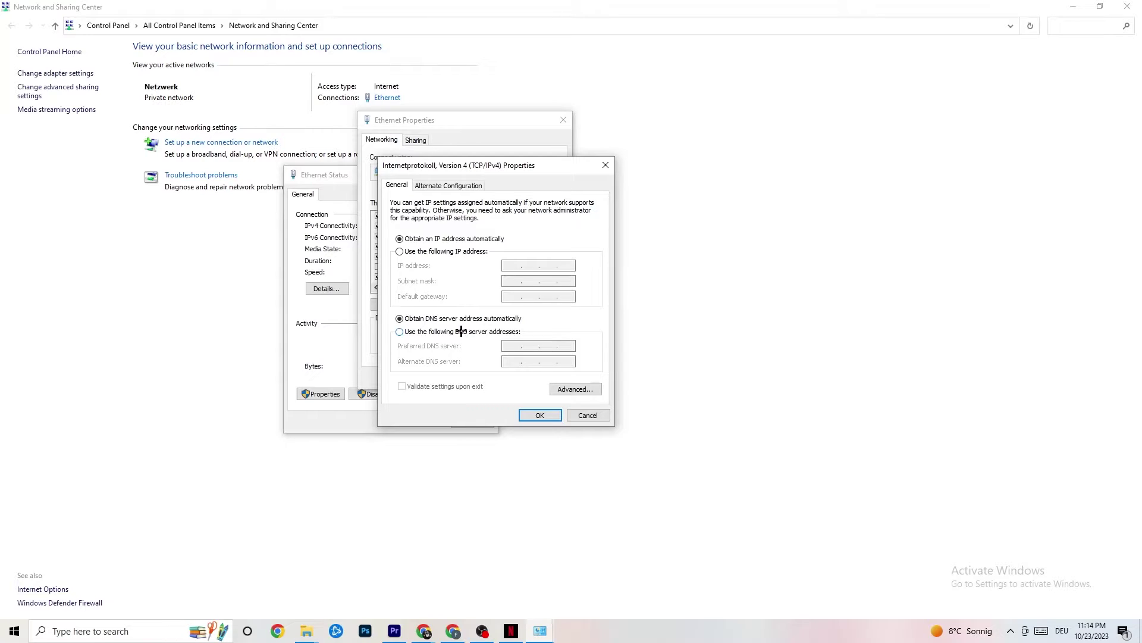
# Select the use of manual DNS server addresses for IPv4, and close all network windows without saving.
pyautogui.click(403, 337)
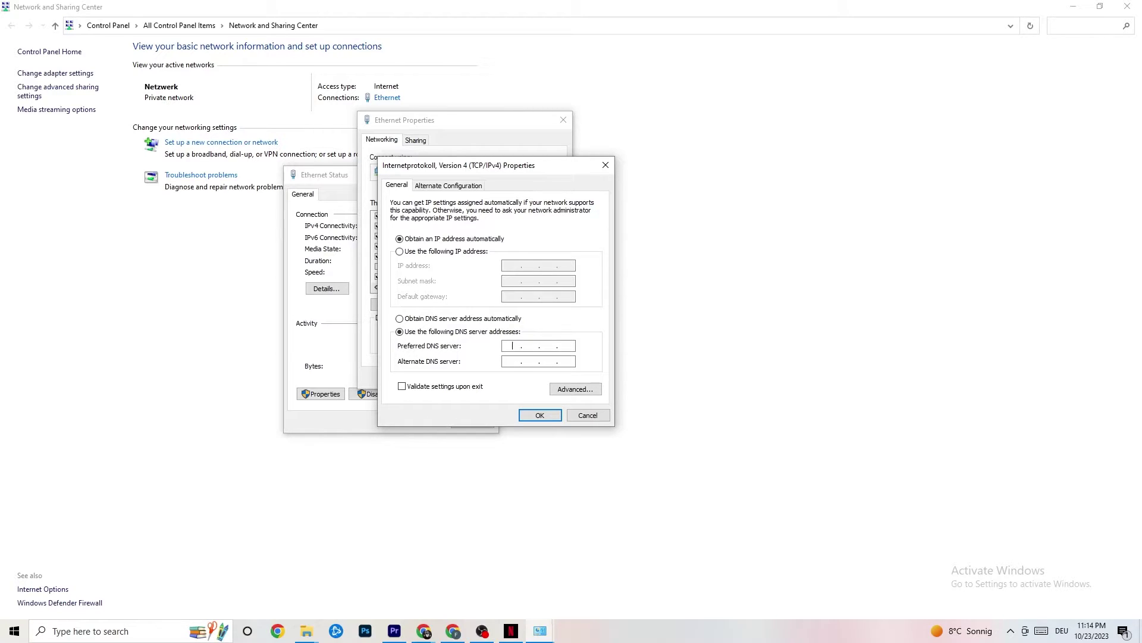
pyautogui.click(605, 166)
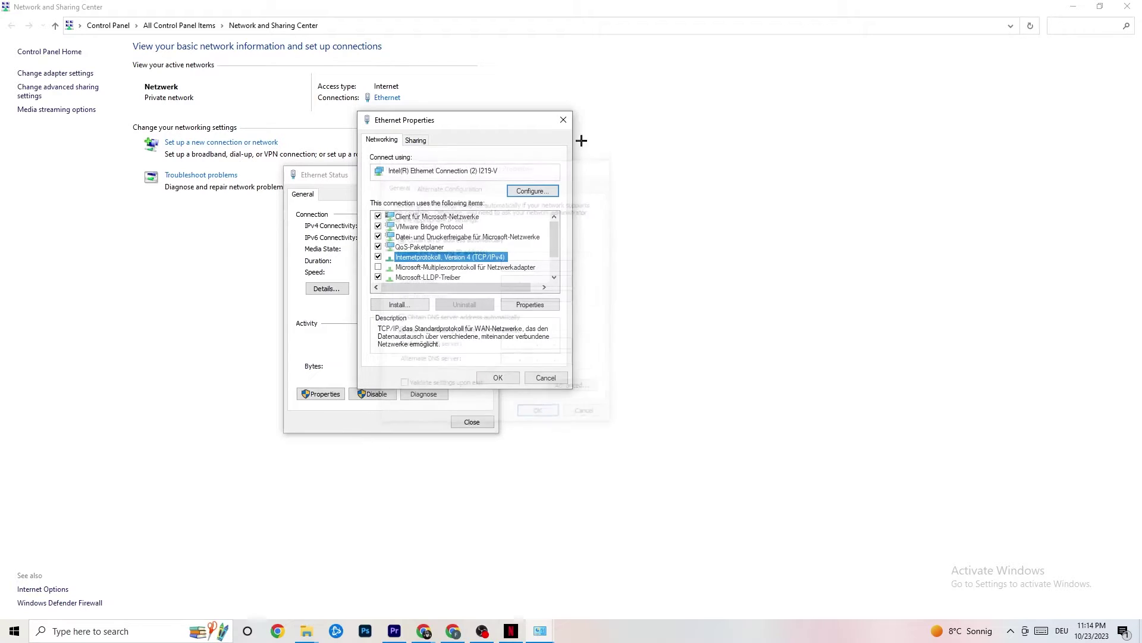
pyautogui.click(563, 121)
pyautogui.click(491, 173)
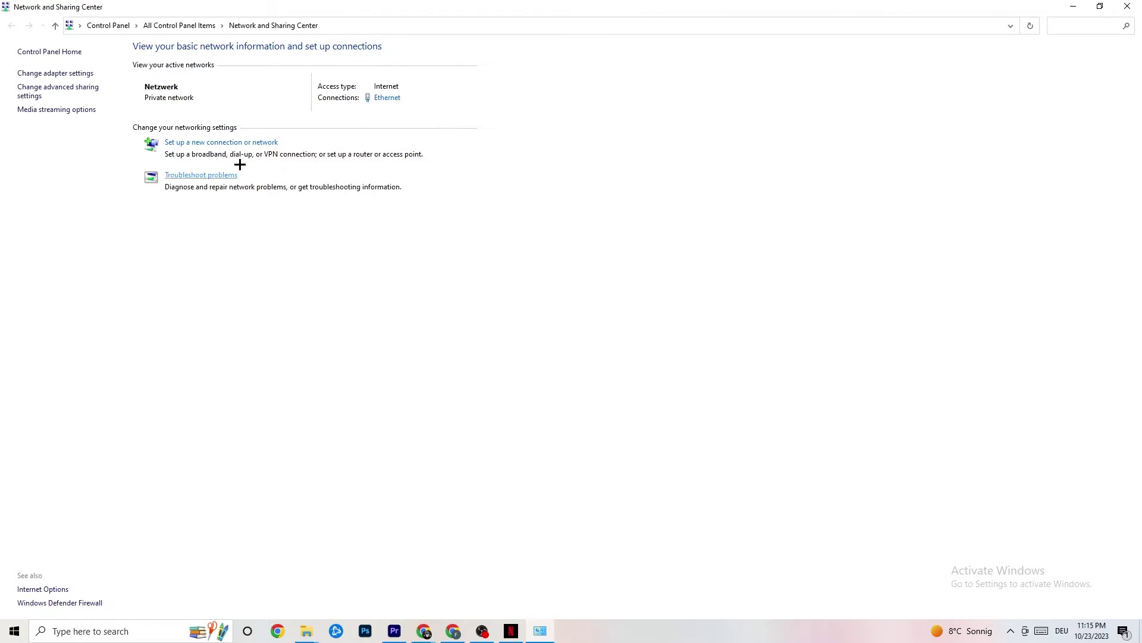
pyautogui.click(1128, 6)
# Look up the web help on updating the network adapter or driver from the Network & Internet settings, and close the browser.
pyautogui.click(5, 637)
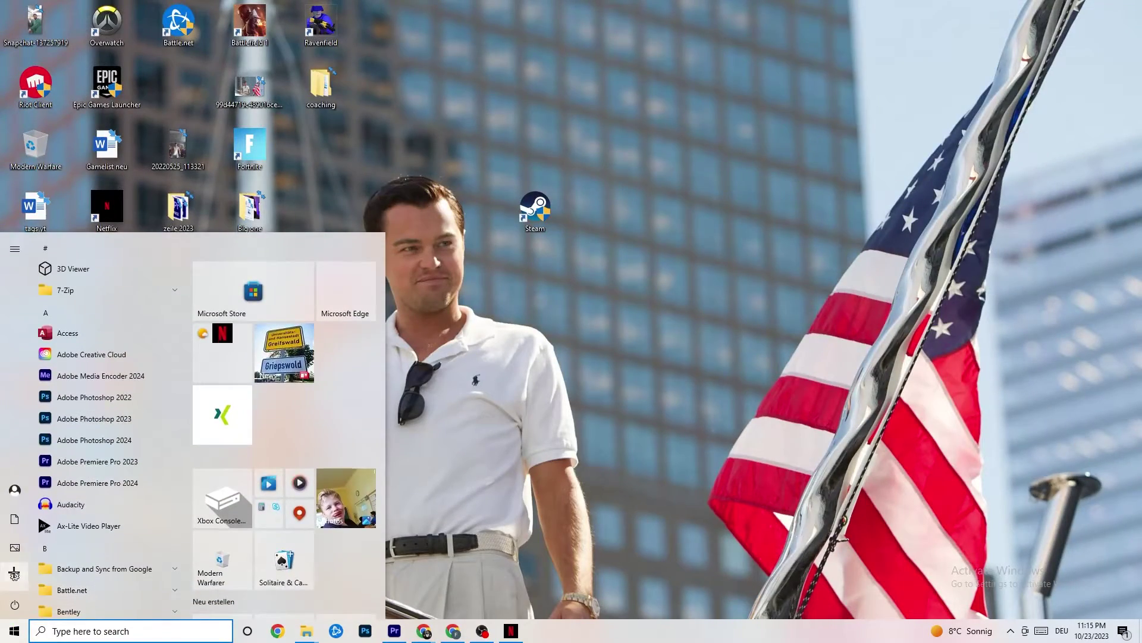
pyautogui.click(14, 592)
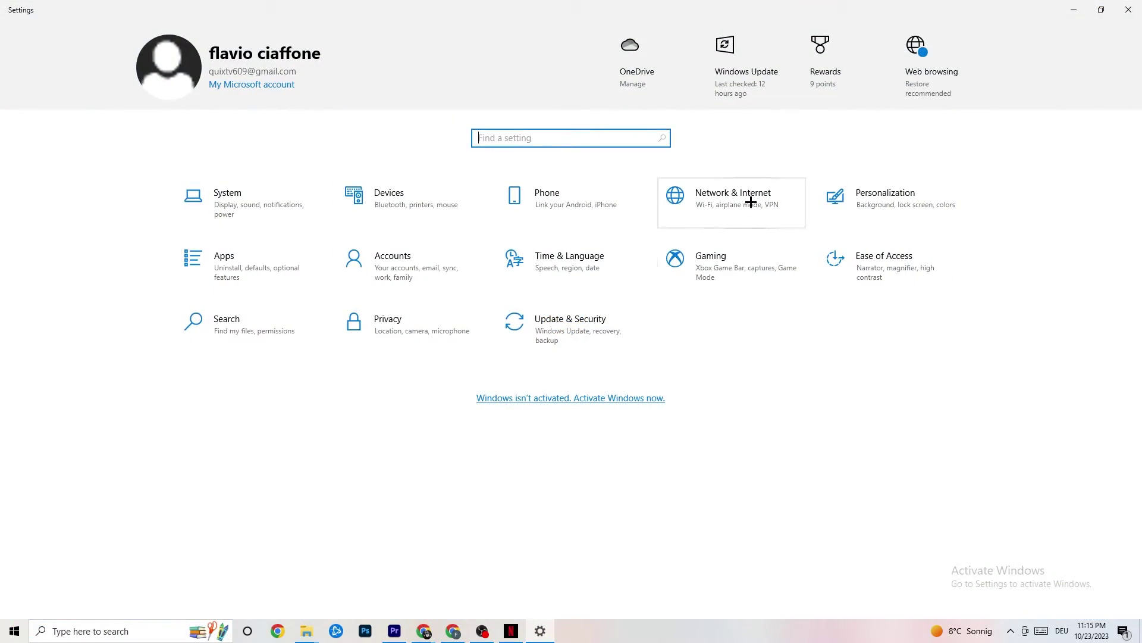
pyautogui.click(720, 196)
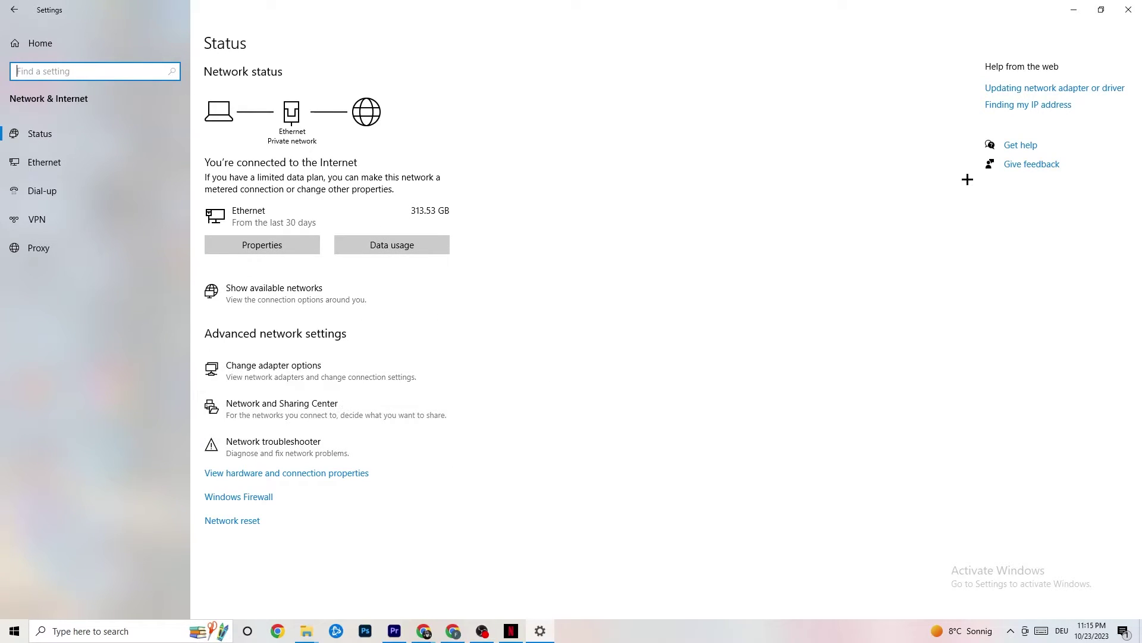
pyautogui.click(1057, 91)
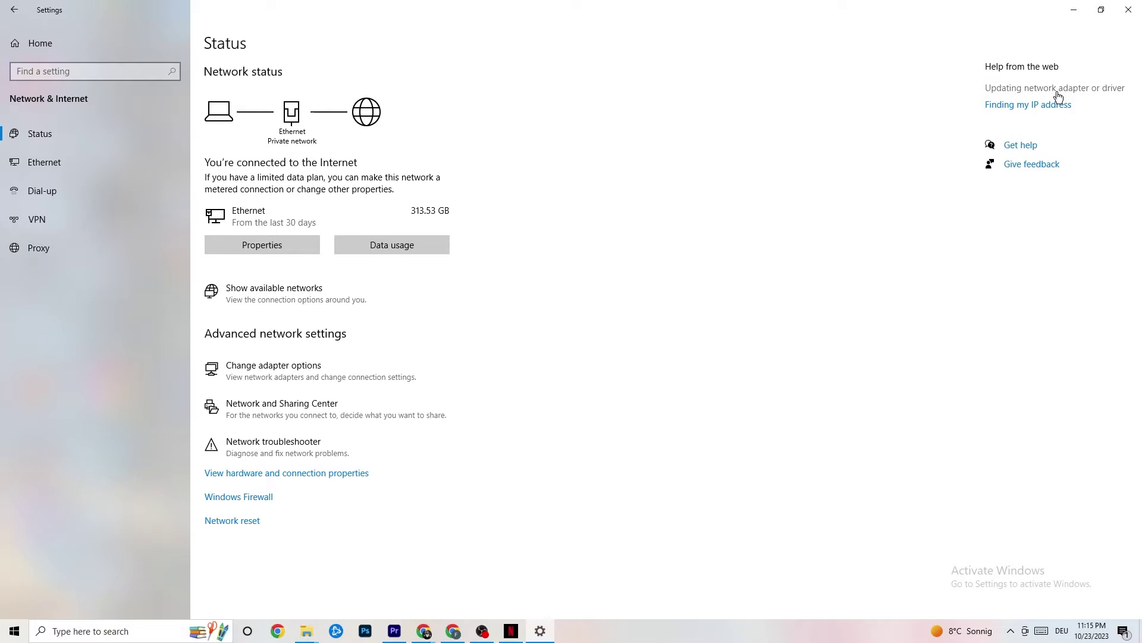
pyautogui.moveTo(330, 105); pyautogui.dragTo(485, 74)
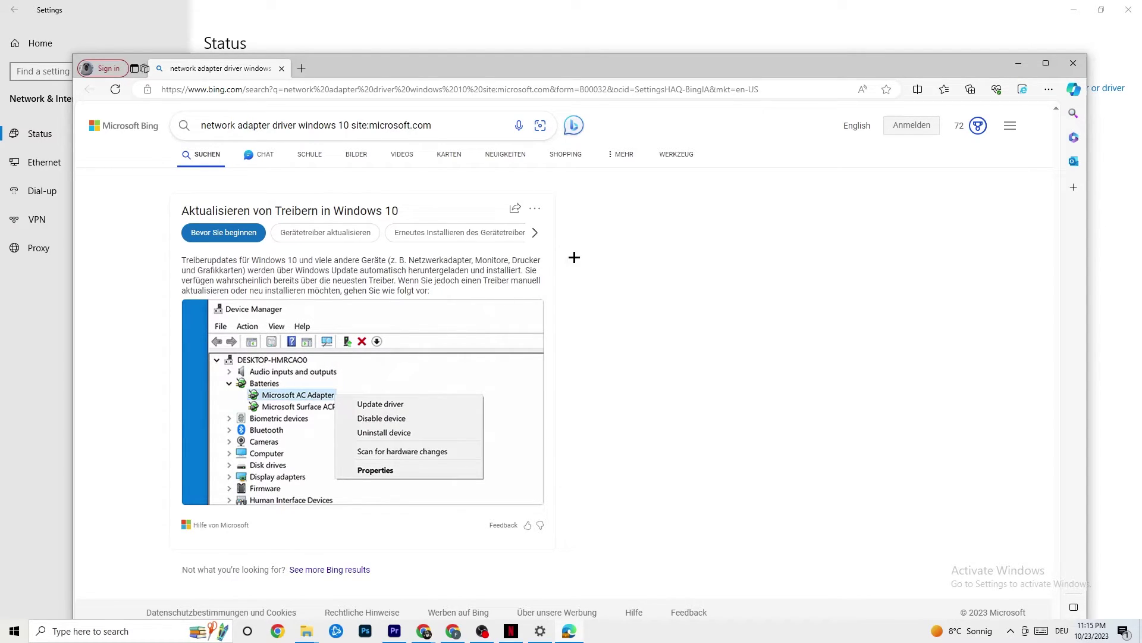
pyautogui.click(1074, 63)
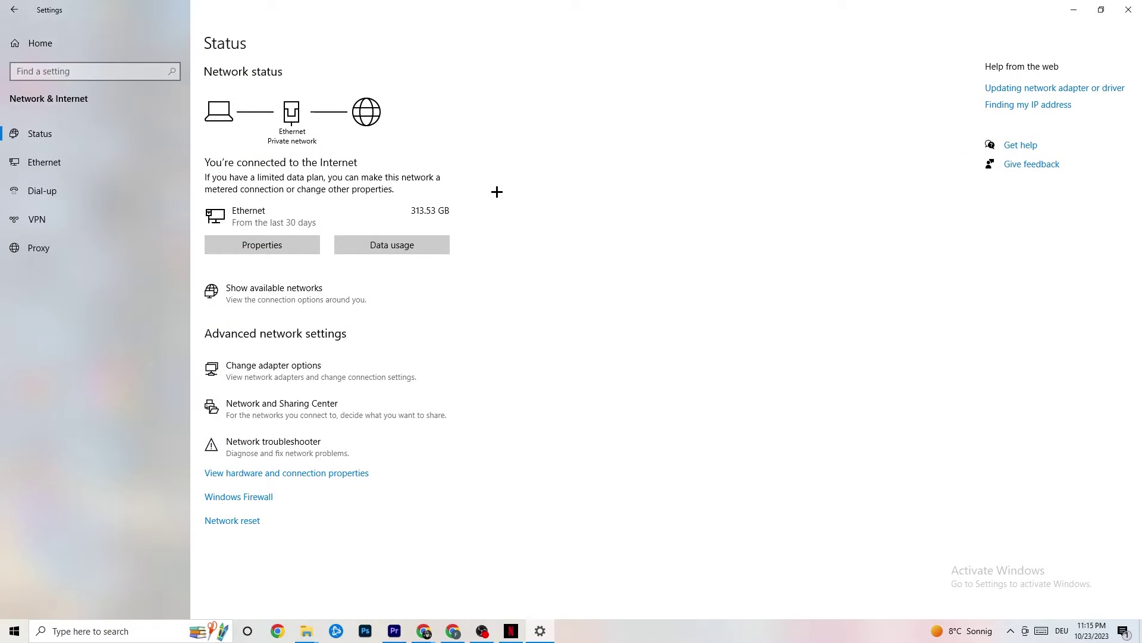
# Show the available networks from the network status page and close Settings.
pyautogui.click(344, 295)
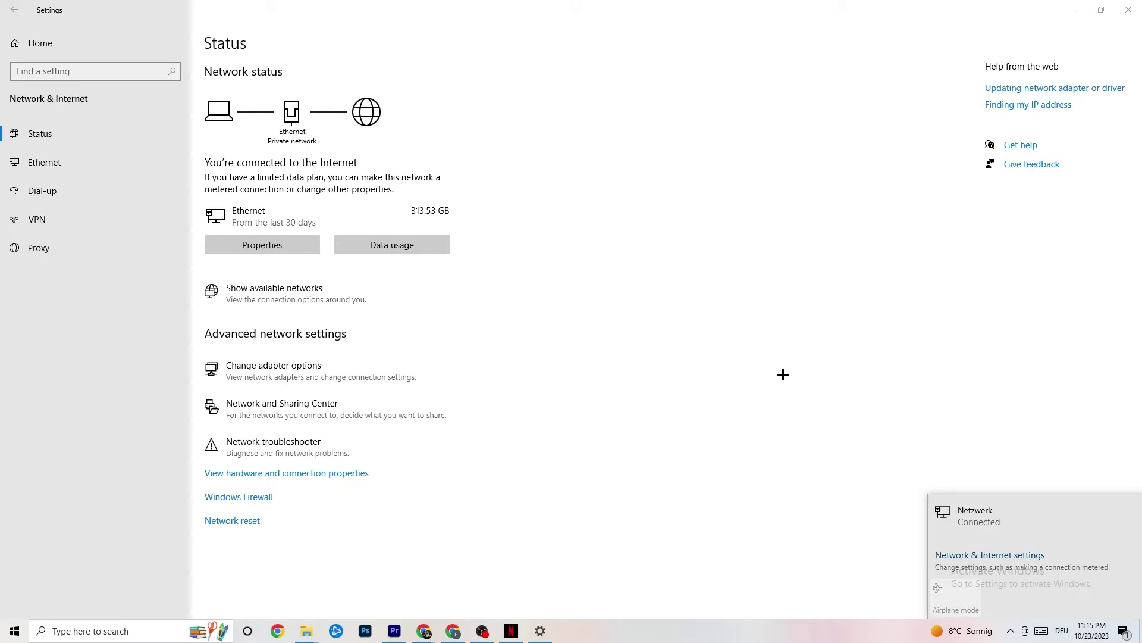
pyautogui.click(711, 363)
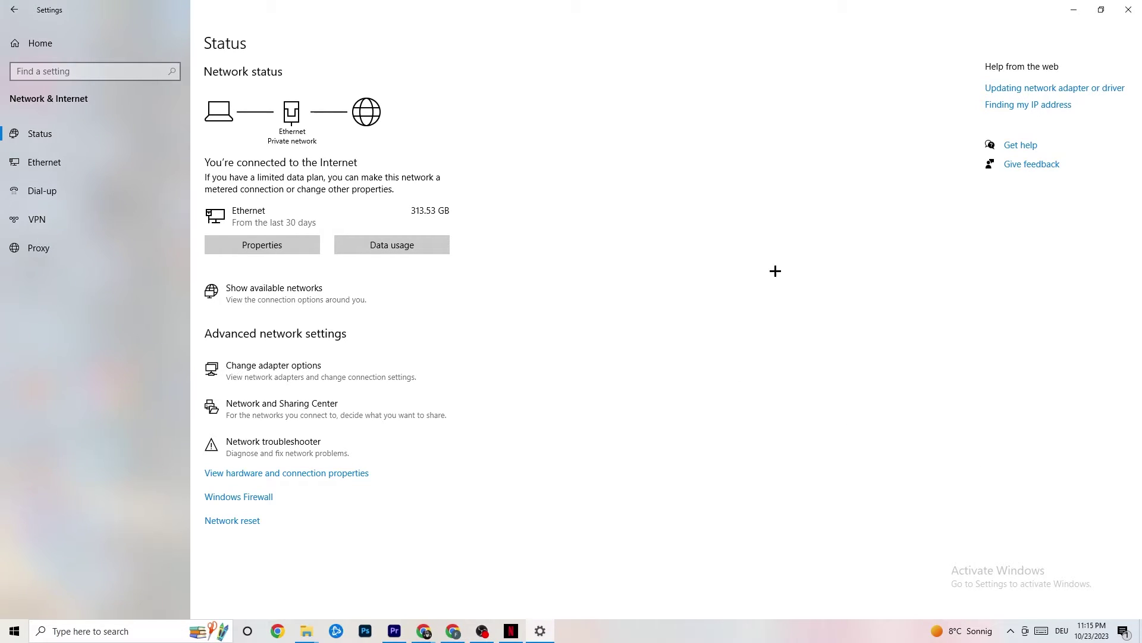
pyautogui.click(1119, 9)
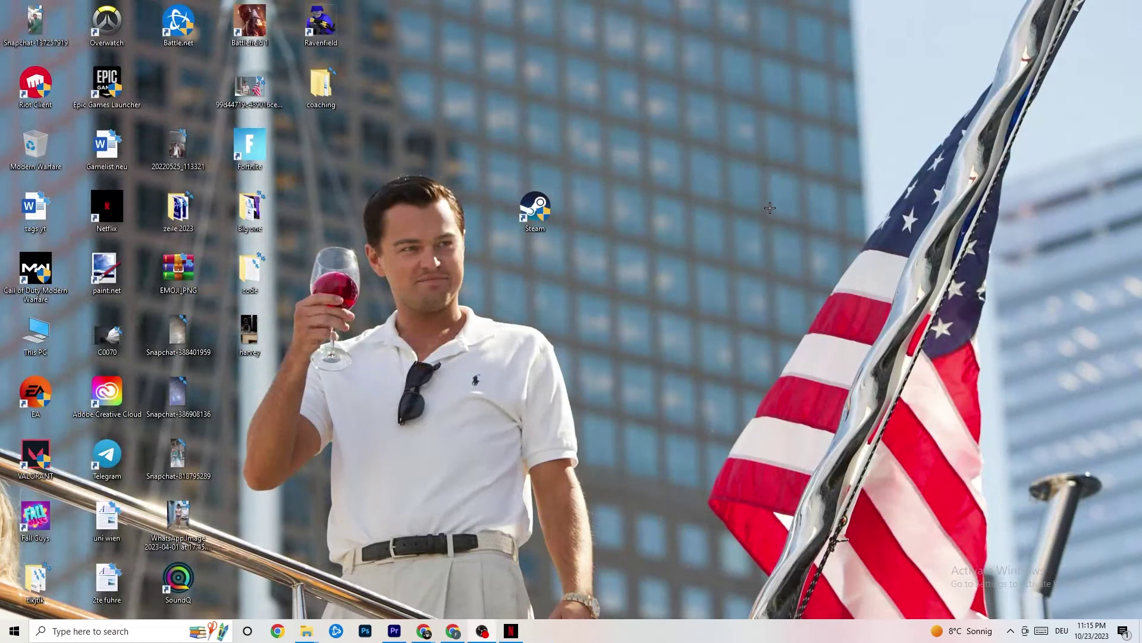
# Review the Windows Update page under Update & Security and close Settings.
pyautogui.press('super')
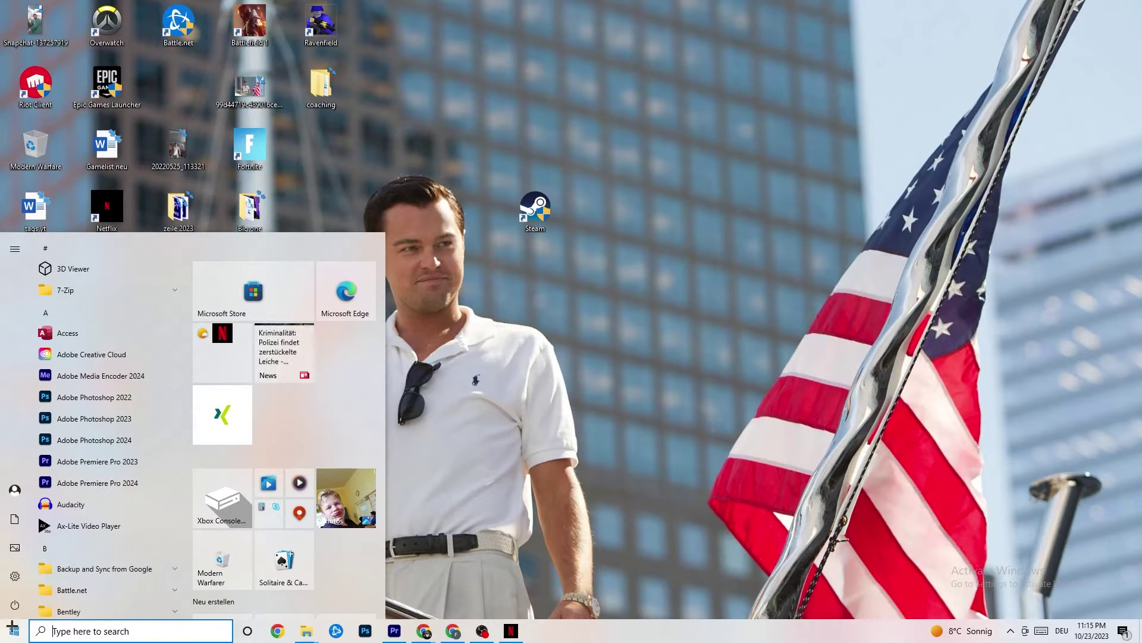
pyautogui.click(22, 585)
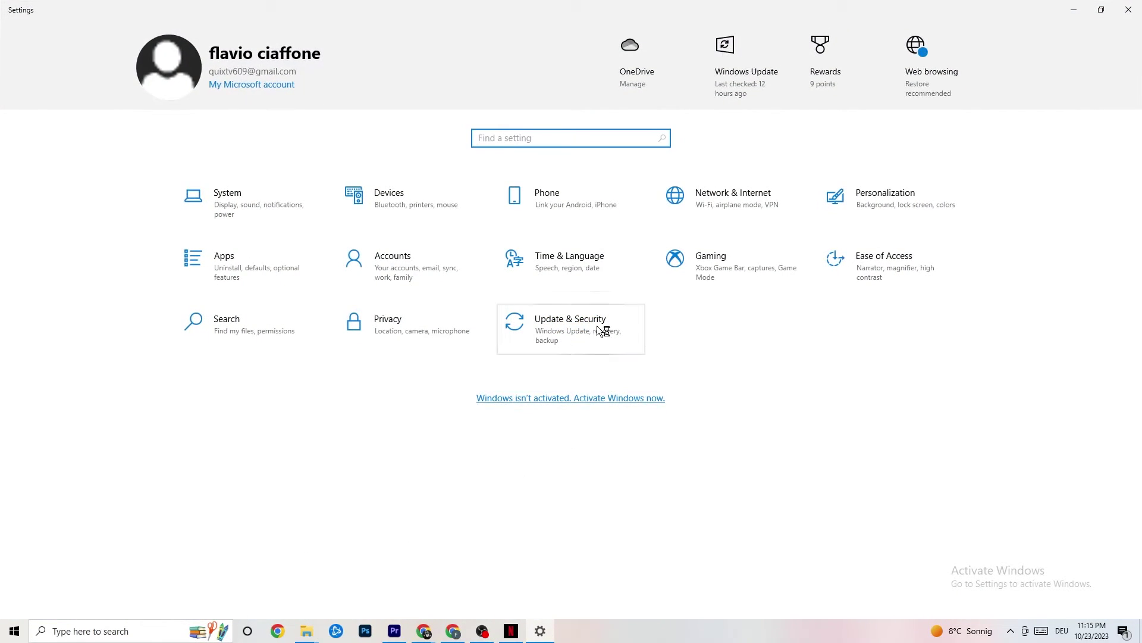
pyautogui.click(596, 327)
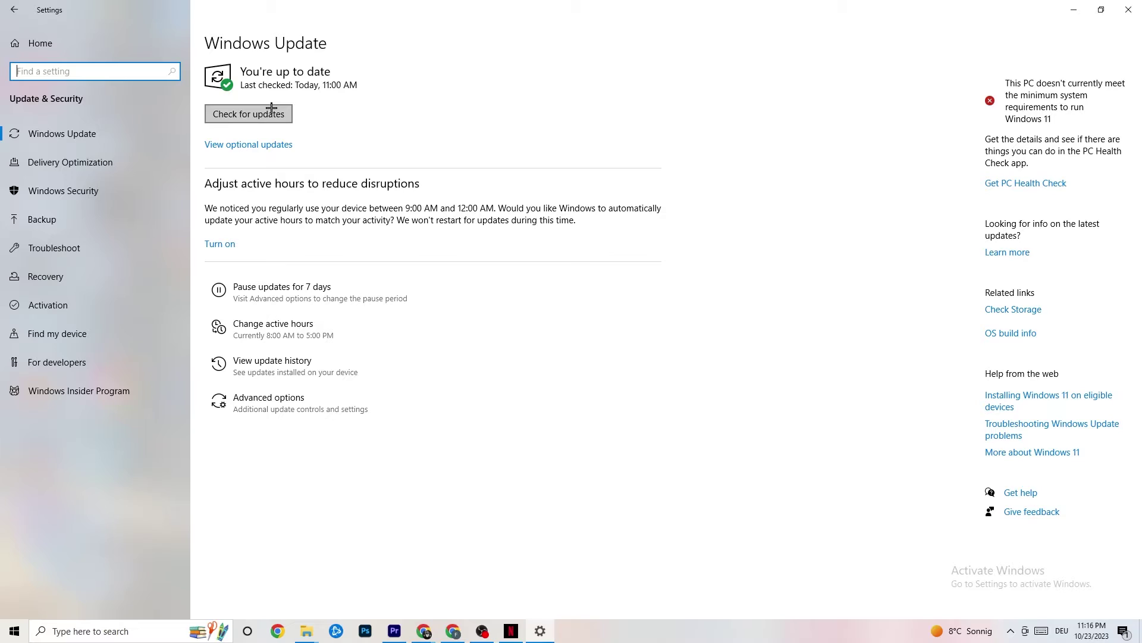
pyautogui.click(240, 78)
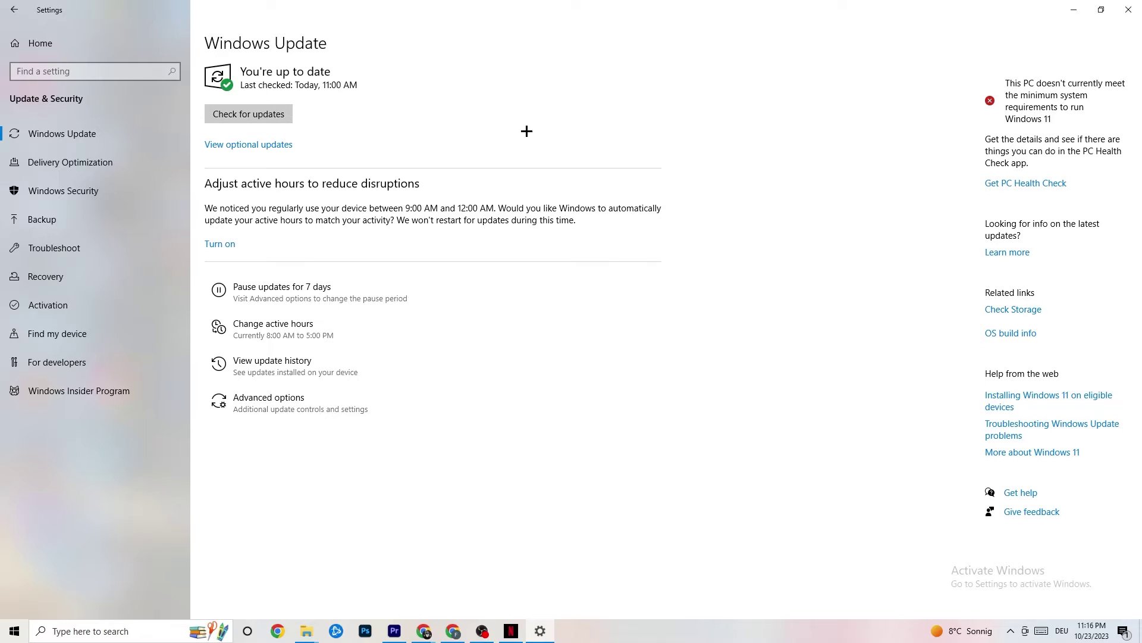
pyautogui.click(1128, 11)
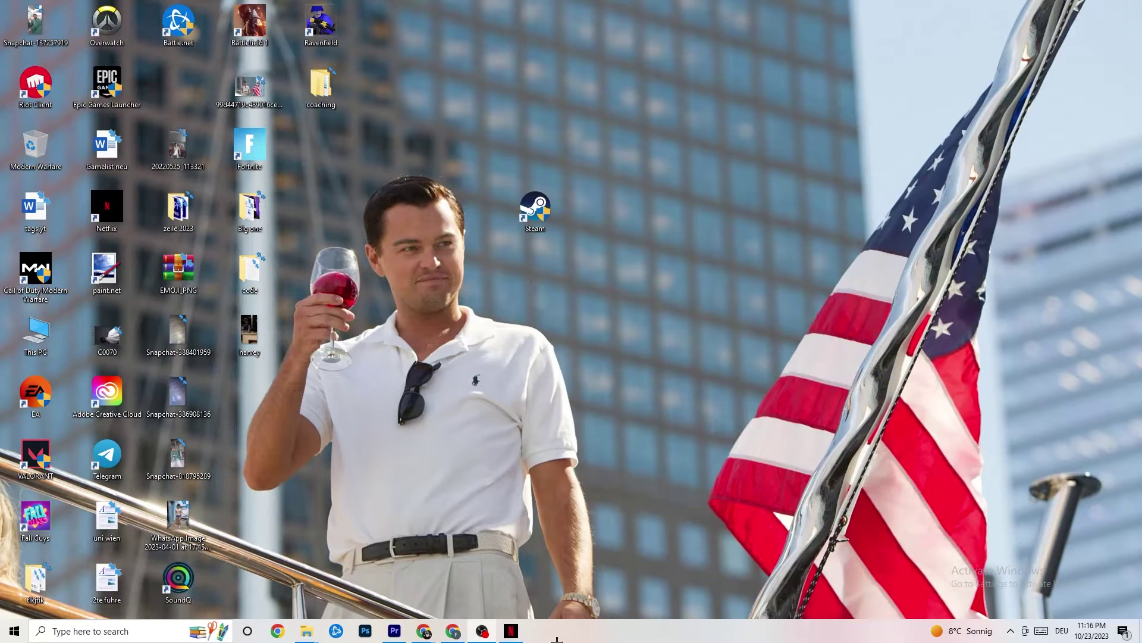
# Open Task Manager and display the performance graph of the main Ethernet connection.
pyautogui.moveTo(596, 634)
pyautogui.mouseDown()
pyautogui.moveTo(1041, 296)
pyautogui.moveTo(612, 637)
pyautogui.mouseUp()
pyautogui.rightClick(612, 638)
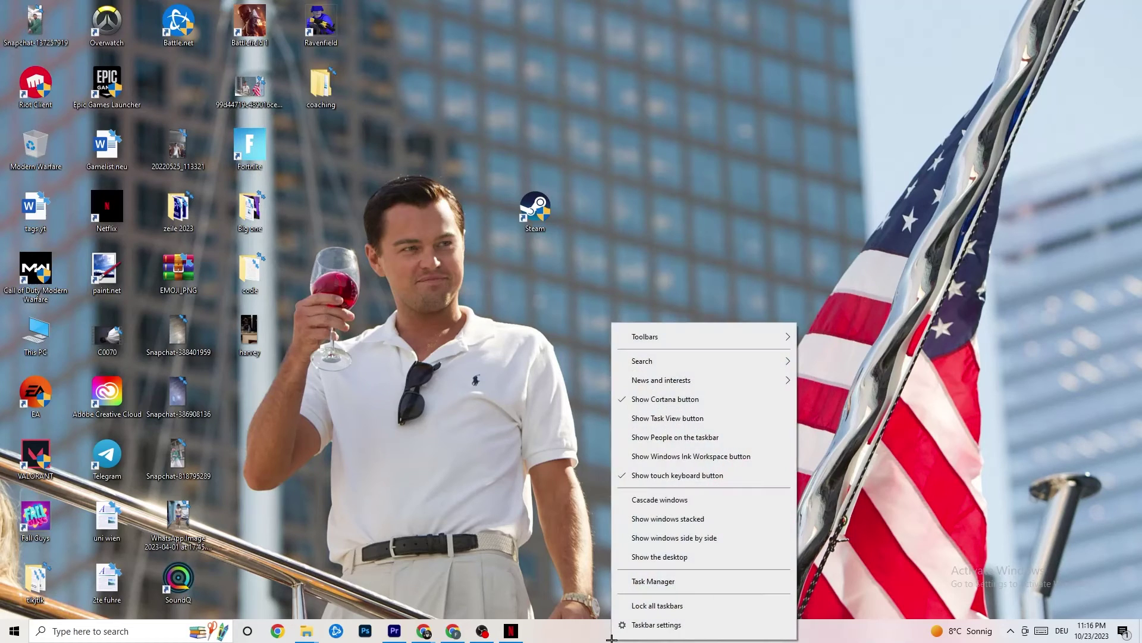
pyautogui.click(654, 582)
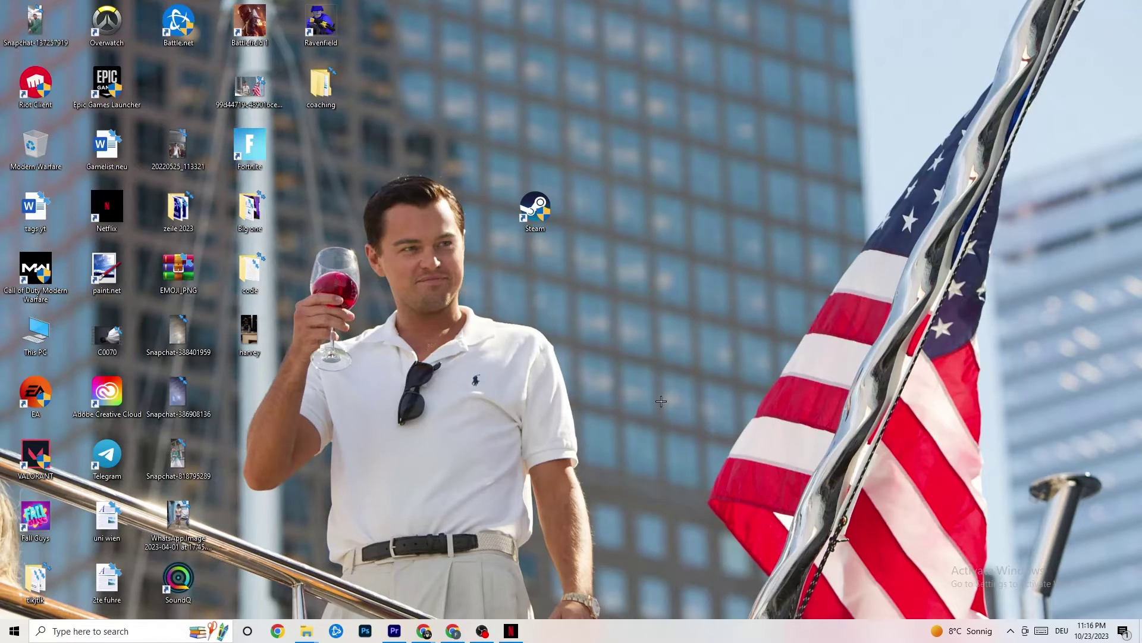
pyautogui.click(651, 27)
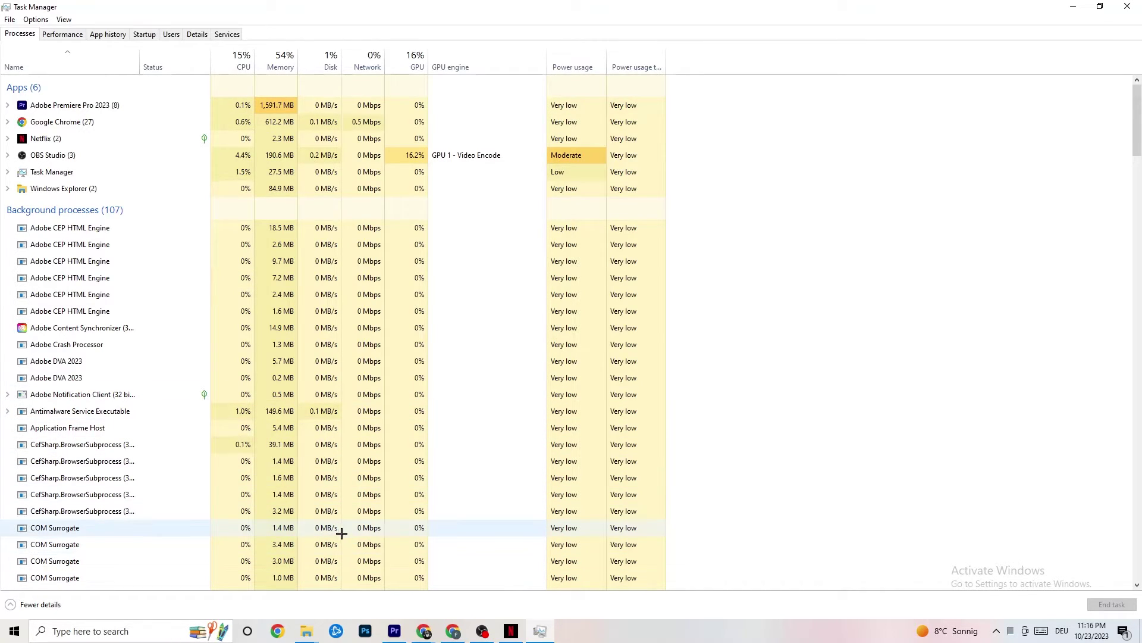
pyautogui.click(62, 36)
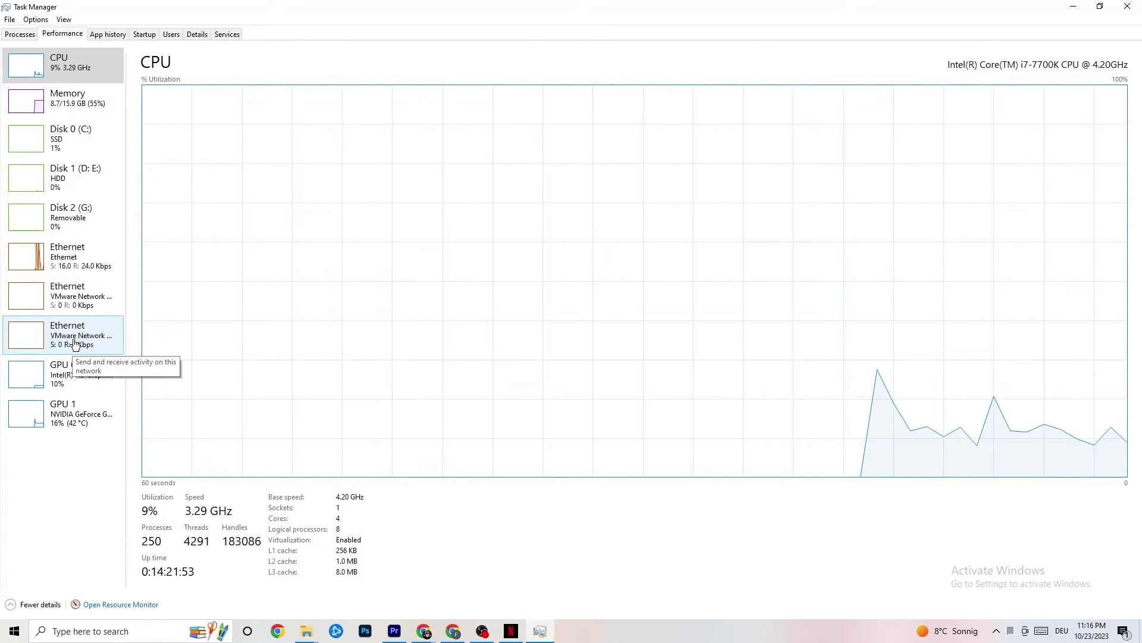
pyautogui.click(76, 268)
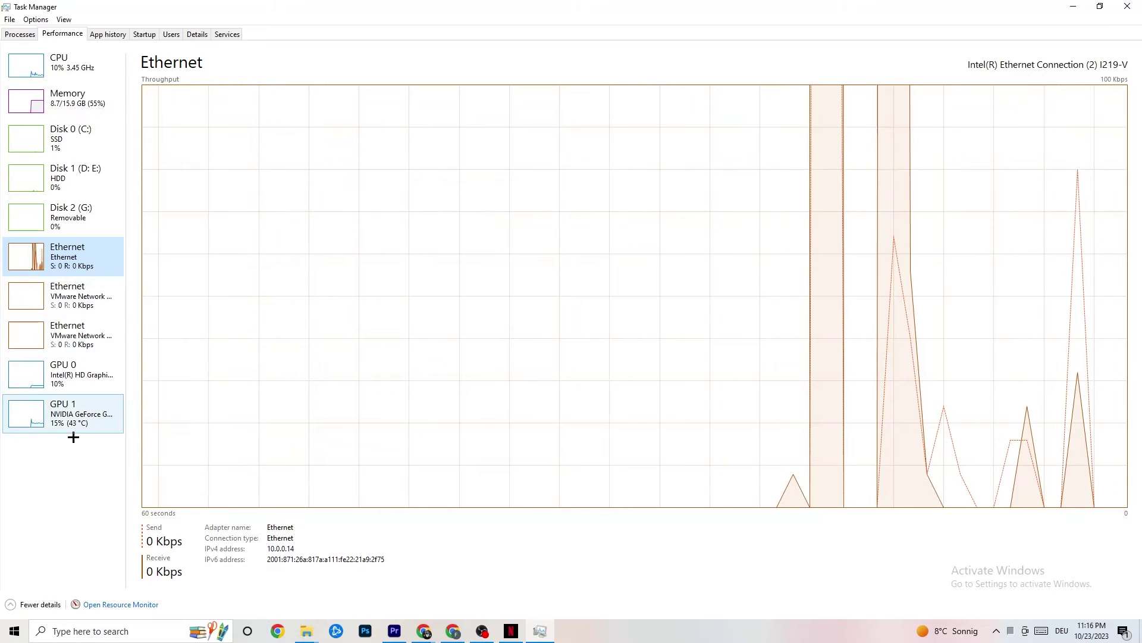
# Open Resource Monitor from the Ethernet performance view and maximize its window to show processes with network activity.
pyautogui.rightClick(74, 589)
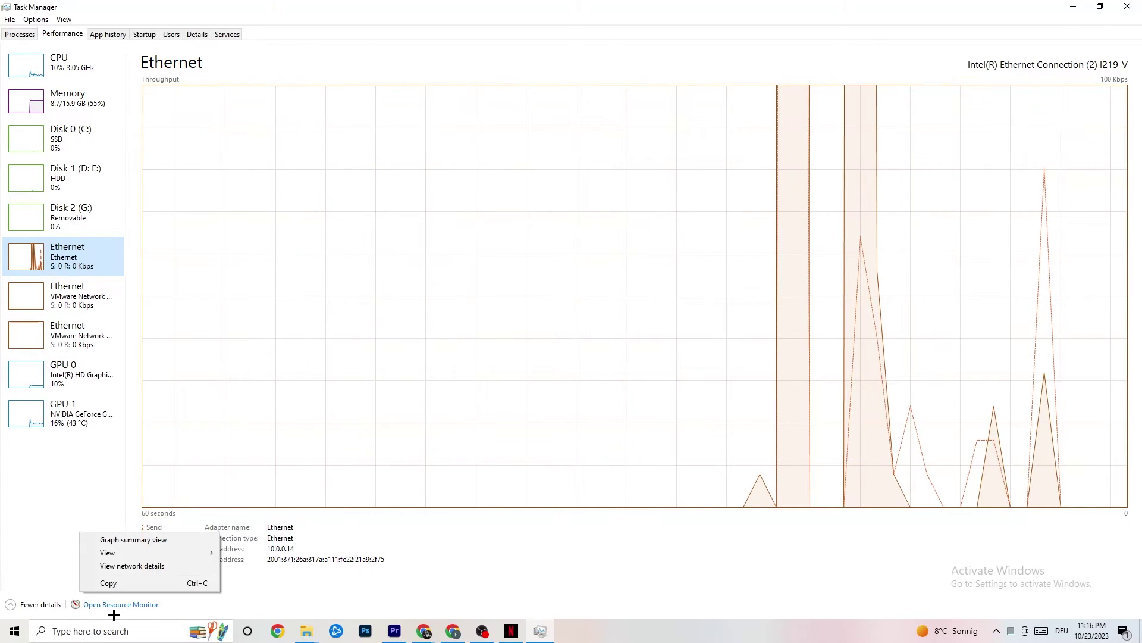
pyautogui.click(201, 616)
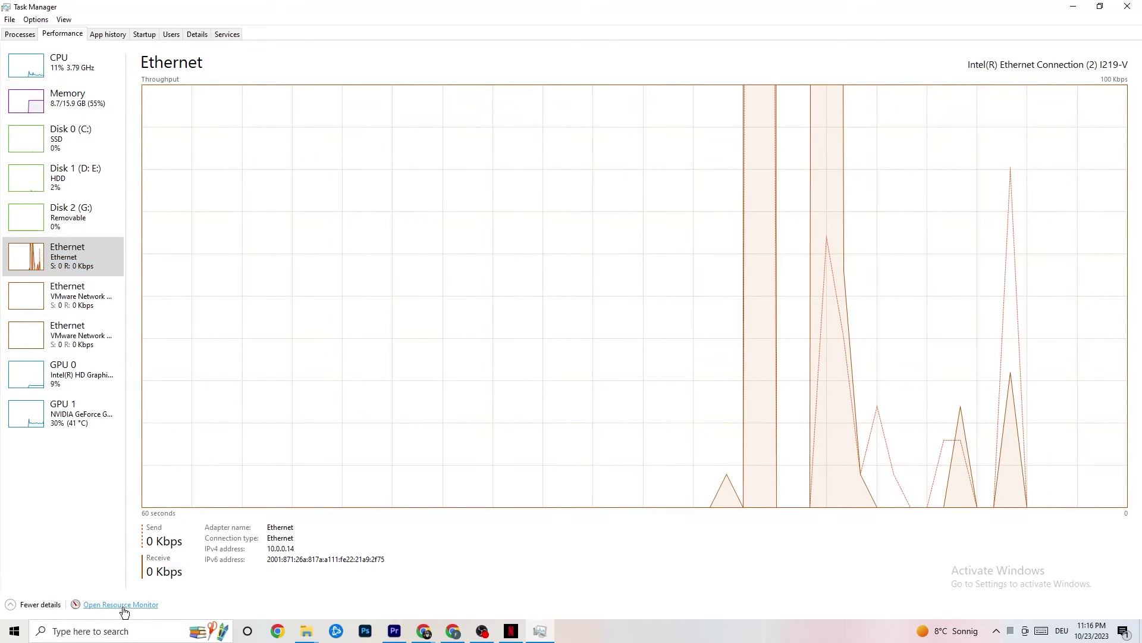
pyautogui.click(124, 605)
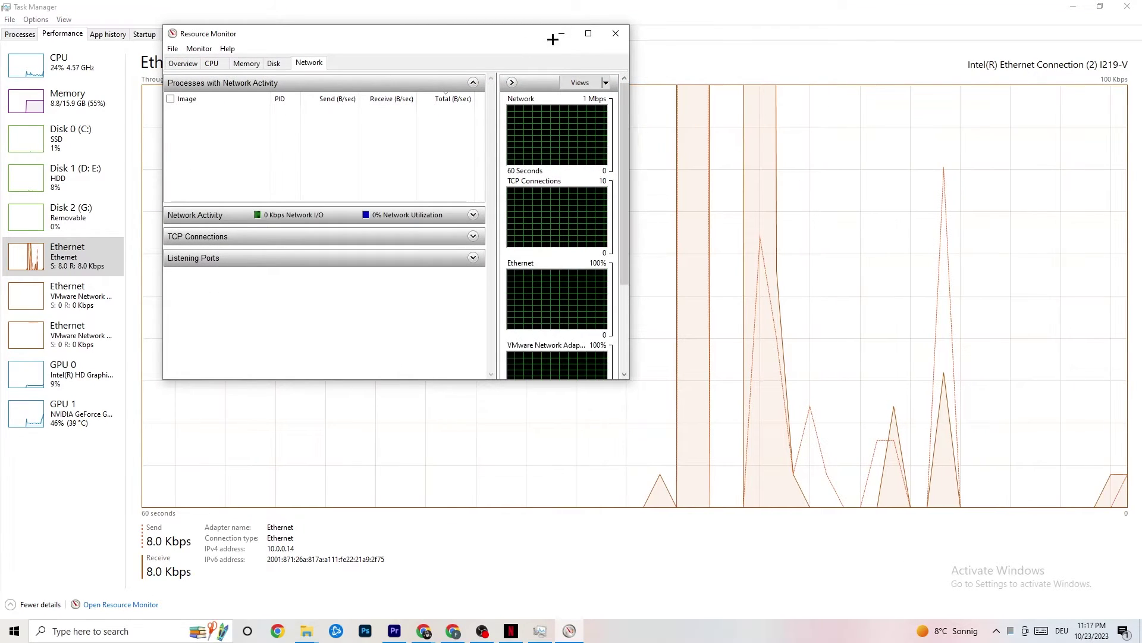
pyautogui.click(588, 33)
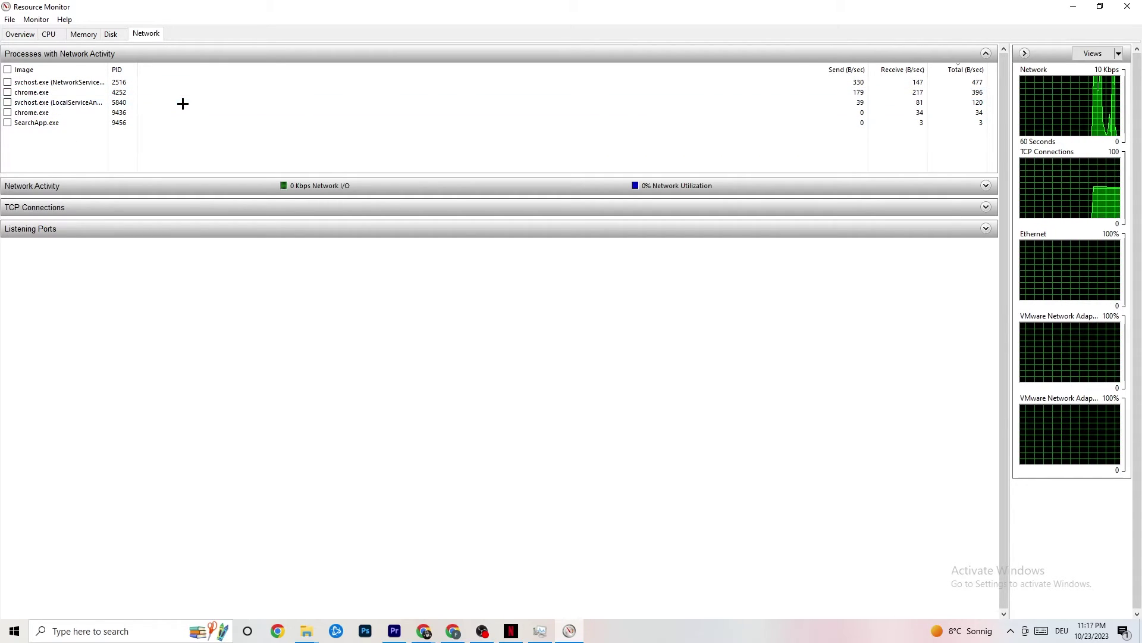
# Show the available process actions for SearchApp.exe without applying any, and close Resource Monitor after viewing its overview.
pyautogui.rightClick(55, 123)
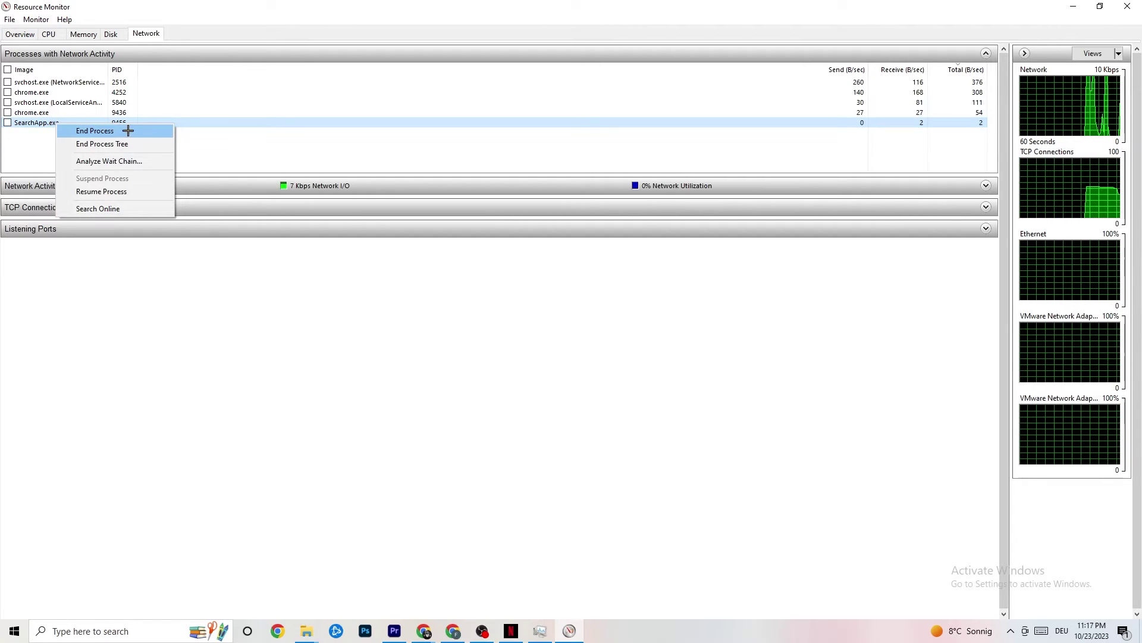
pyautogui.click(349, 155)
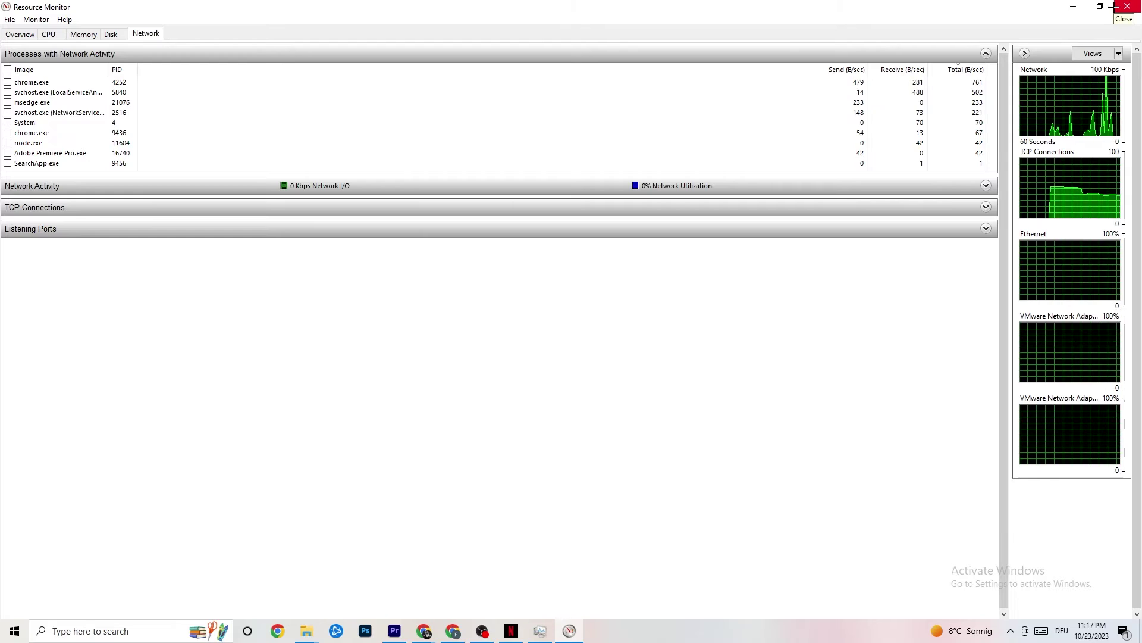
pyautogui.click(22, 34)
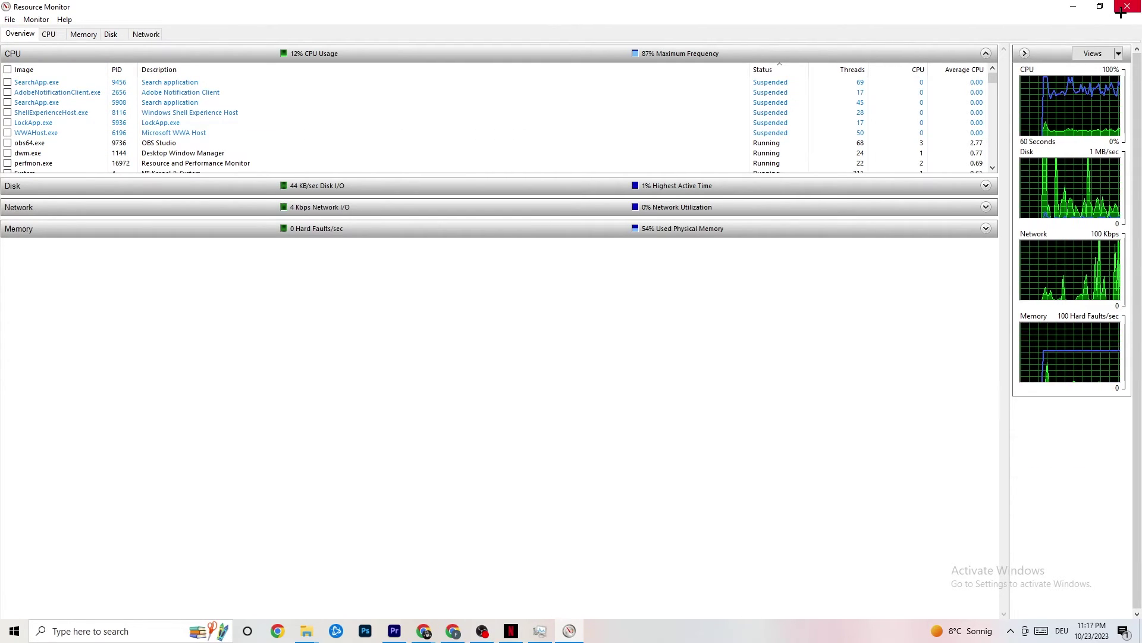
pyautogui.click(1127, 6)
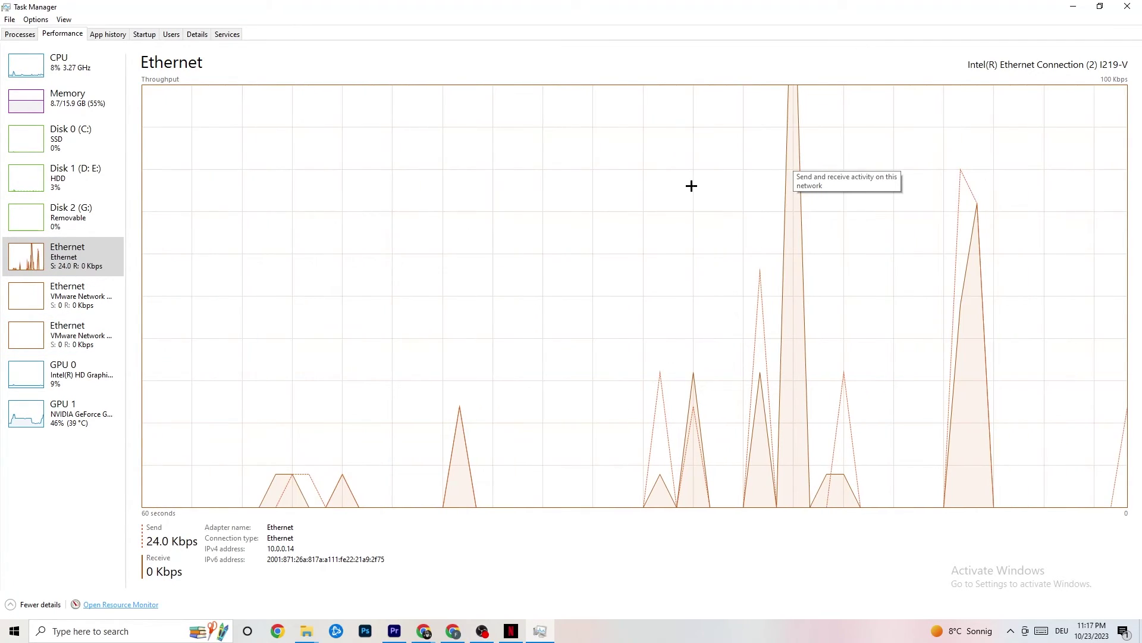
# Review the list of startup programs in Task Manager and close Task Manager.
pyautogui.click(144, 34)
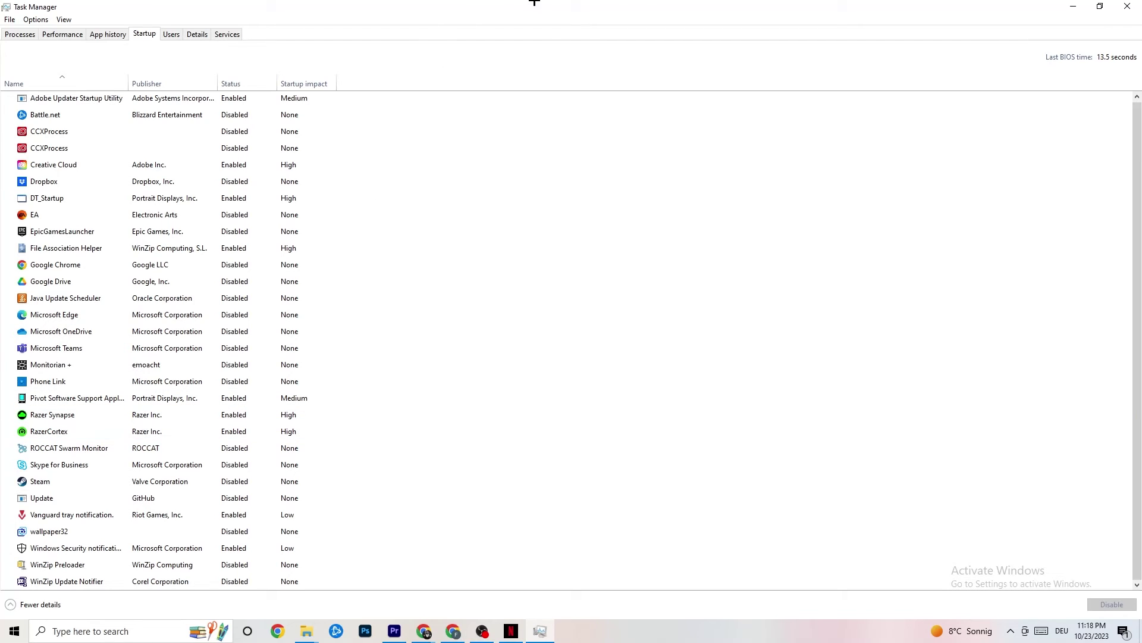
pyautogui.click(1128, 6)
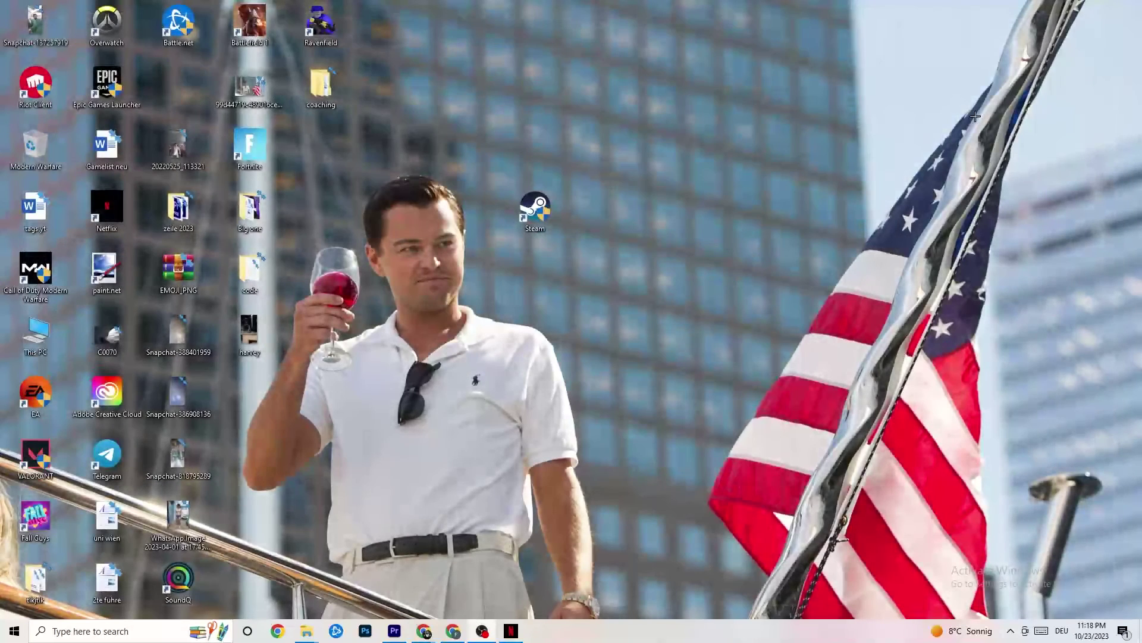